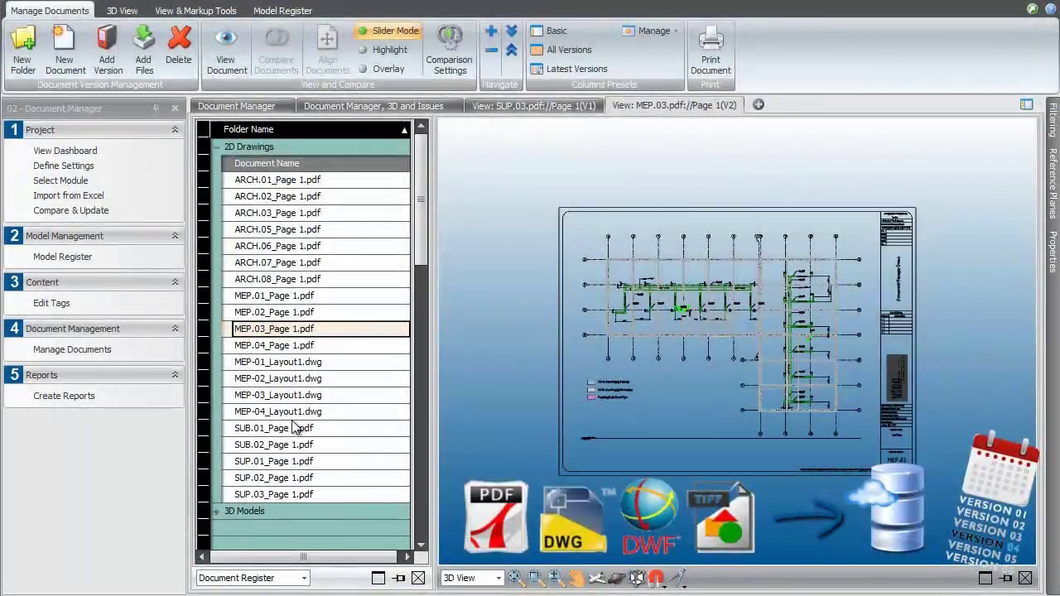
Open the SUB.01 Page 1 drawing in the viewer in place of the MEP.03 sheet.
drag(290, 435, 518, 337)
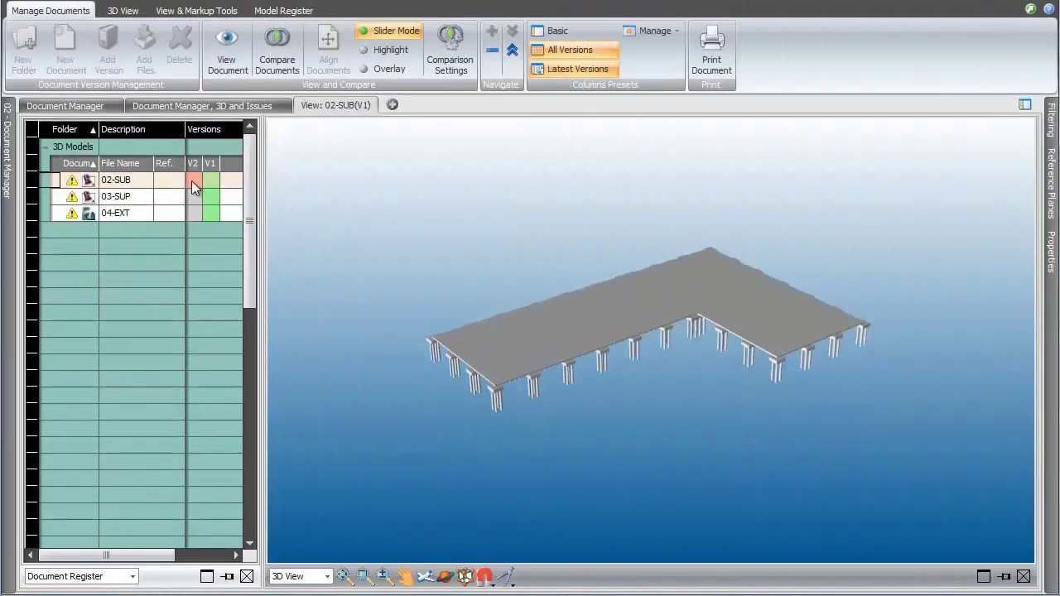
Load 02-SUB V2, 03-SUP V1 and 04-EXT V1 into the 3D view in turn.
drag(192, 180, 369, 231)
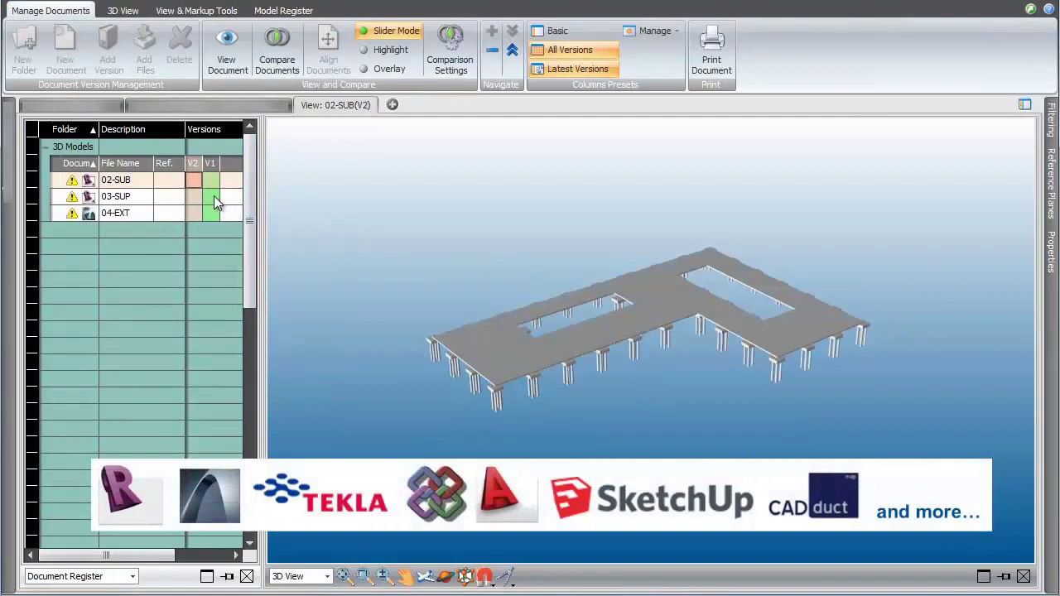
drag(211, 196, 346, 241)
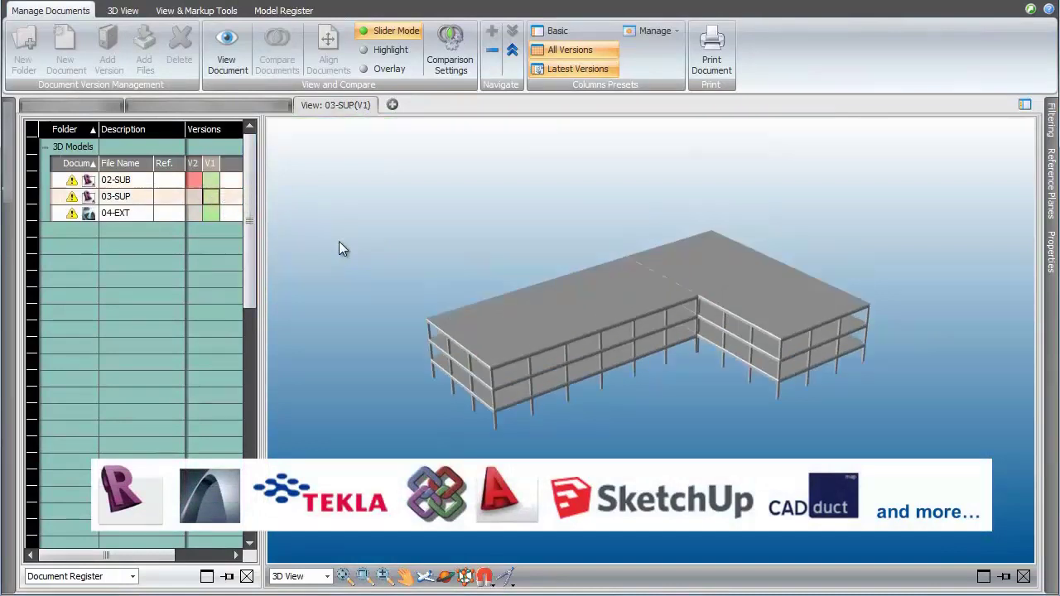
drag(215, 213, 355, 235)
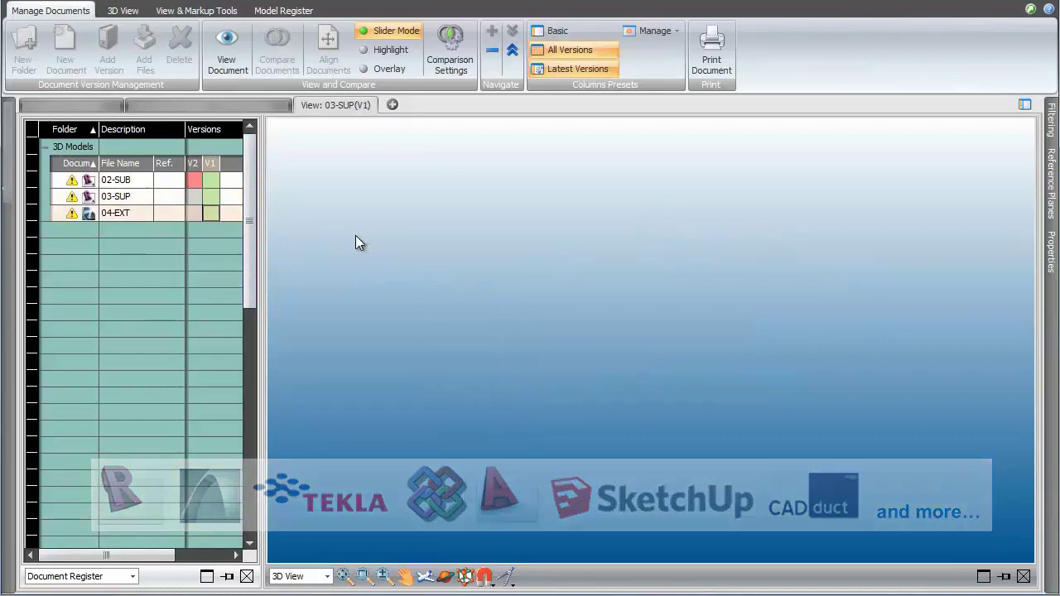
drag(368, 290, 587, 272)
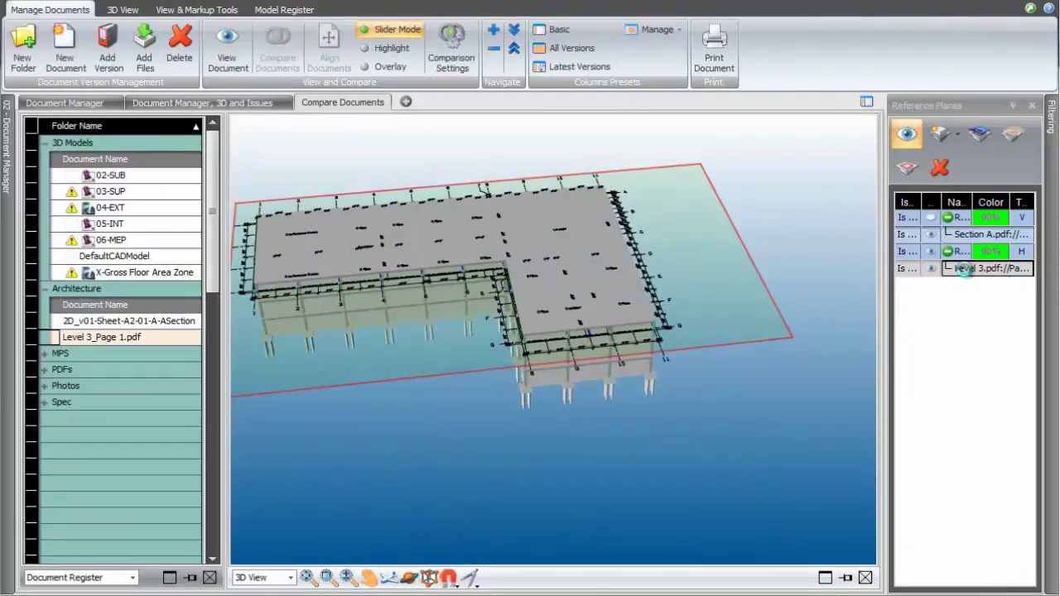
Cut the model with a section box at the Level 3 plan and frame the office floor plan from above.
right_click(966, 269)
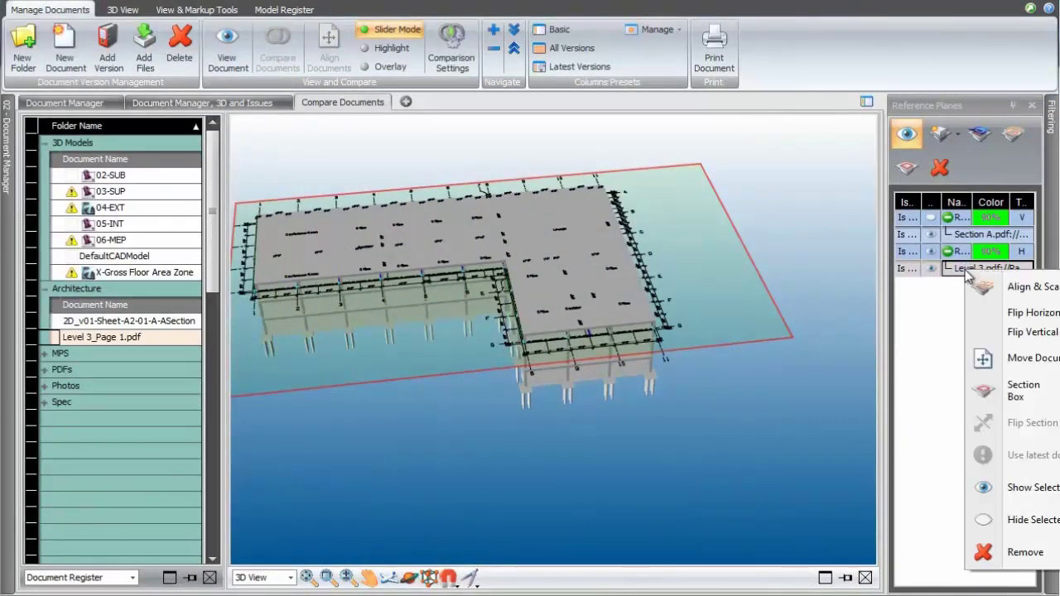
click(1023, 391)
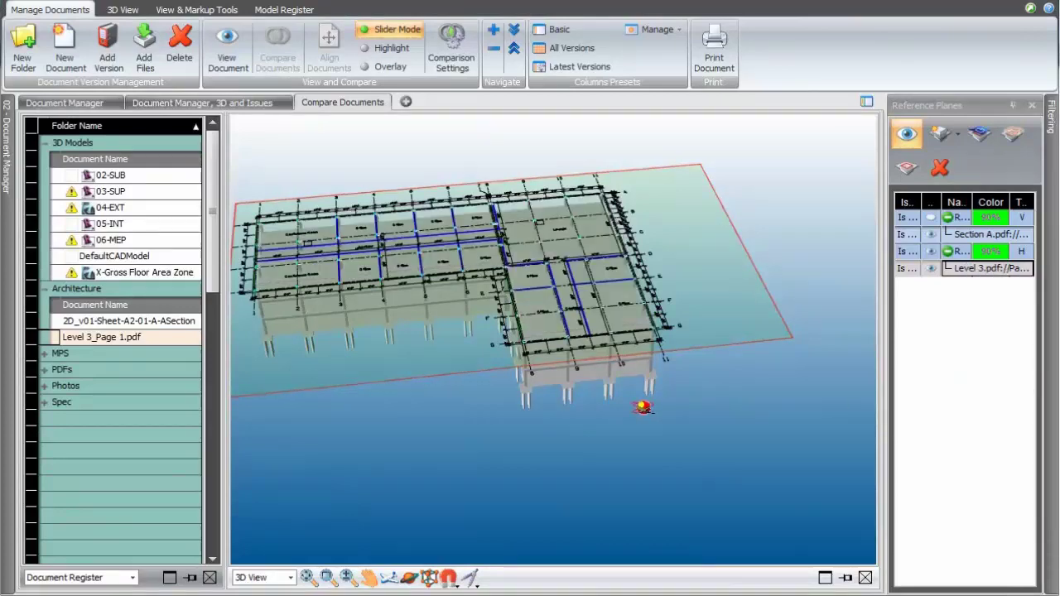
drag(659, 408, 635, 431)
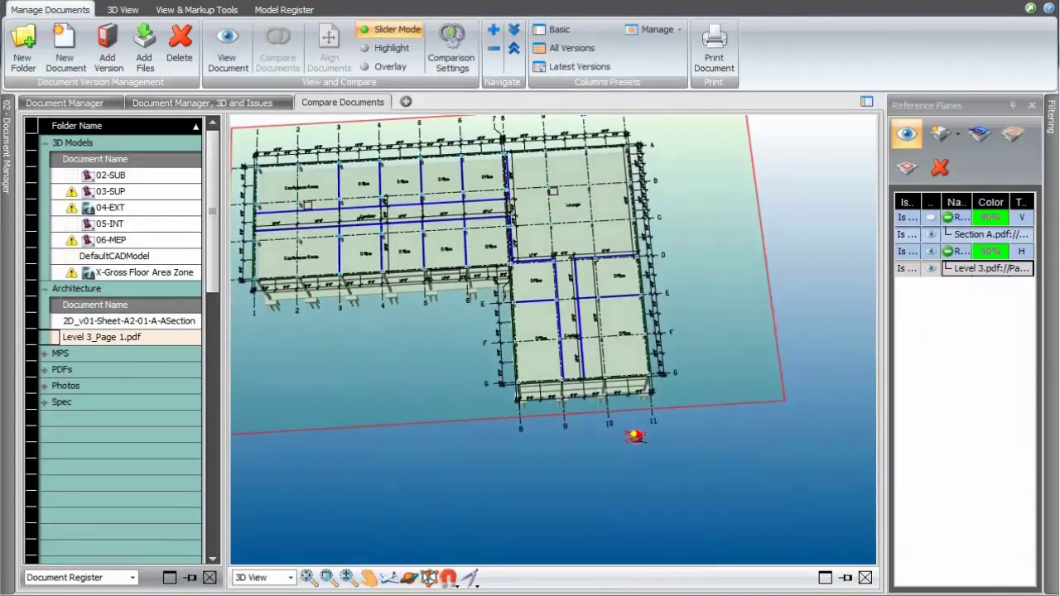
scroll(578, 248, up, 3)
scroll(577, 248, up, 2)
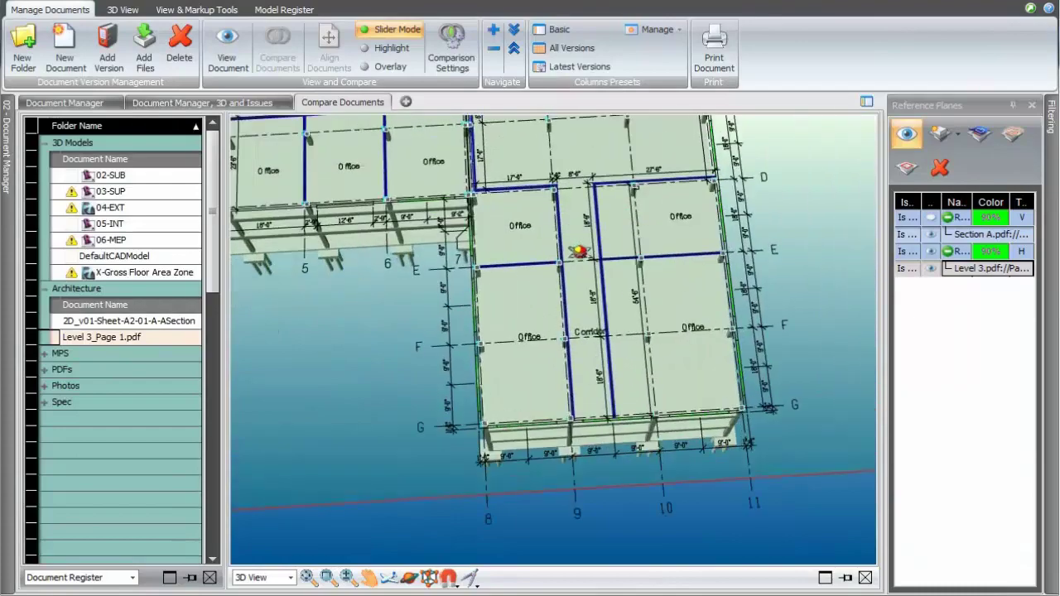
scroll(578, 250, up, 2)
drag(580, 251, 608, 368)
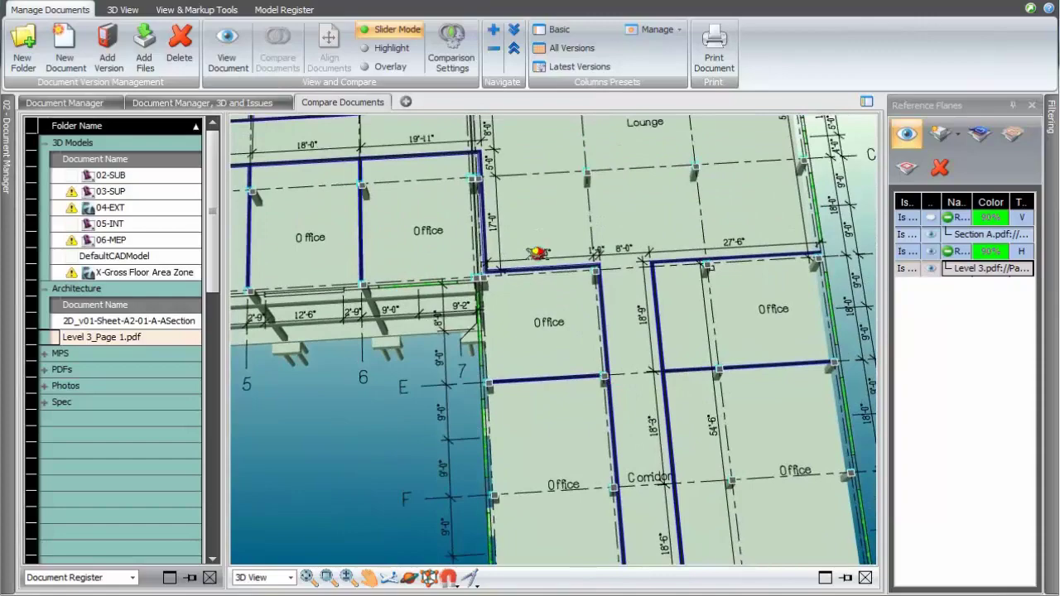
Inspect clashes CL-000058, CL-000087 and CL-000006 in the 3D view.
drag(539, 245, 610, 345)
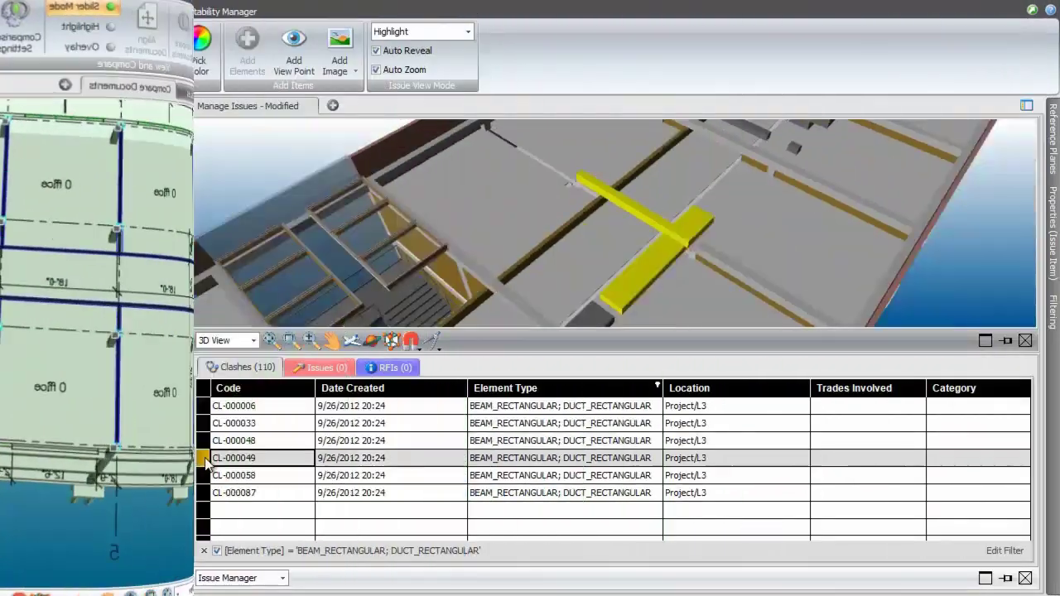
click(206, 478)
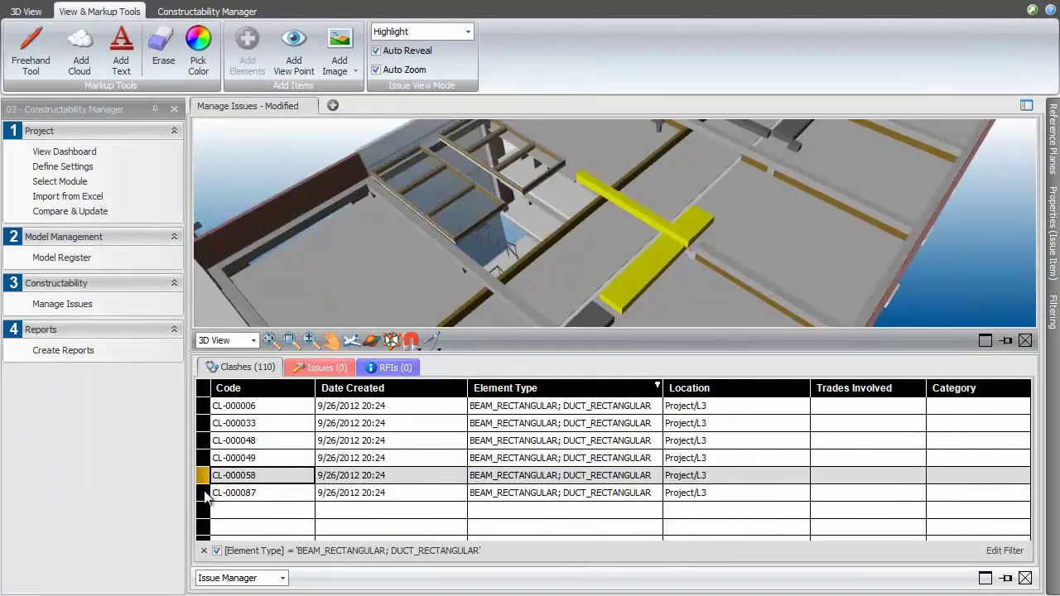
click(205, 494)
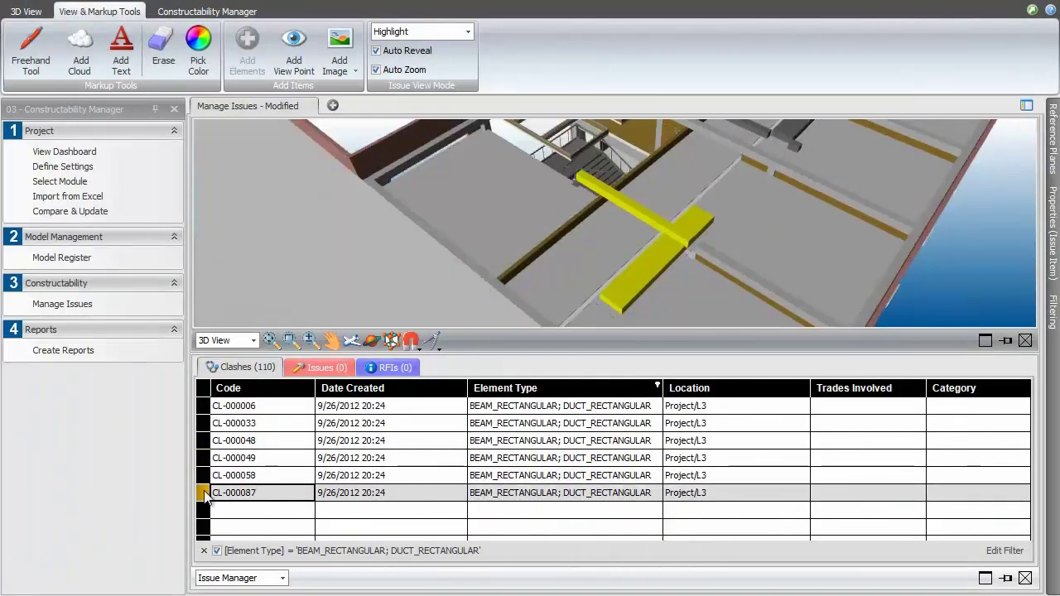
click(205, 406)
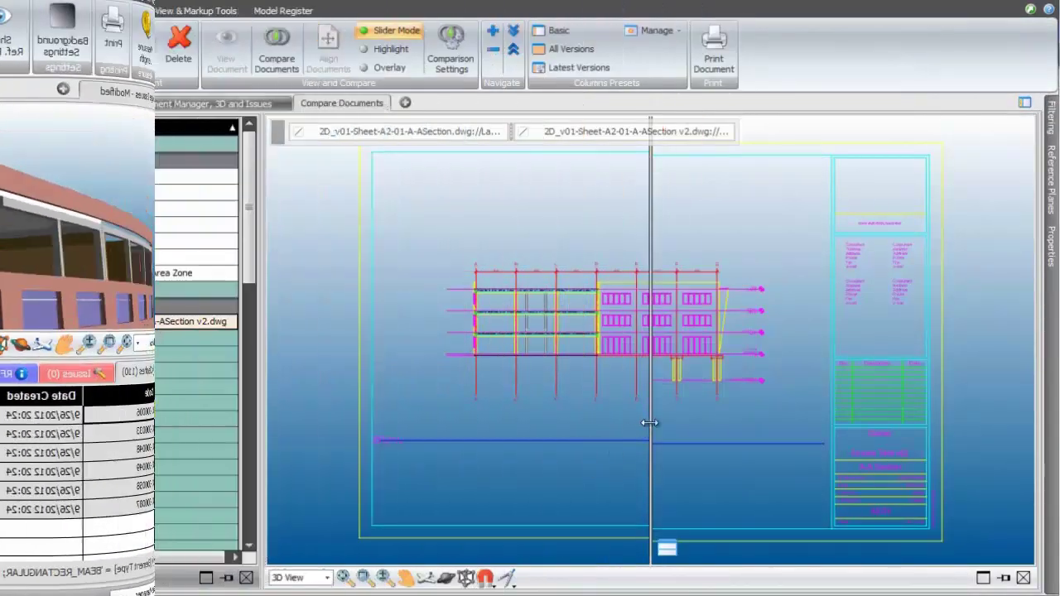
Switch the A-ASection version comparison split to horizontal and move it upward.
mouse_move(651, 426)
mouse_down()
mouse_move(804, 428)
mouse_move(729, 439)
mouse_move(423, 423)
mouse_move(455, 422)
mouse_move(543, 553)
mouse_up()
click(542, 550)
mouse_move(676, 341)
mouse_down()
mouse_move(679, 244)
mouse_move(667, 372)
mouse_move(672, 270)
mouse_up()
Draw a revision cloud around the changed stair area.
click(196, 10)
click(79, 49)
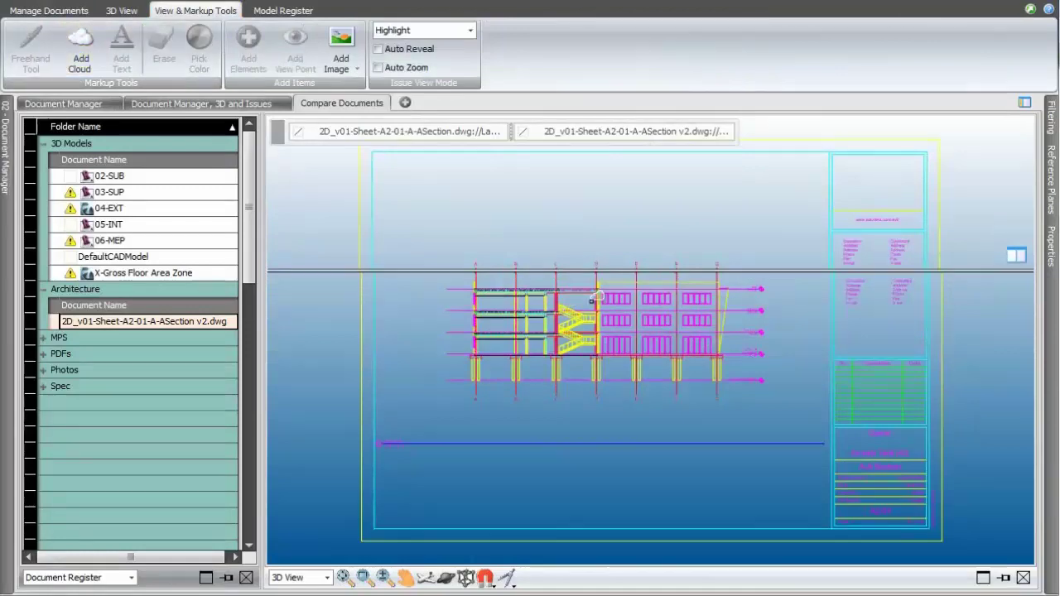
mouse_move(594, 296)
mouse_down()
mouse_move(553, 308)
mouse_move(540, 348)
mouse_move(574, 353)
mouse_move(620, 339)
mouse_move(601, 319)
mouse_up()
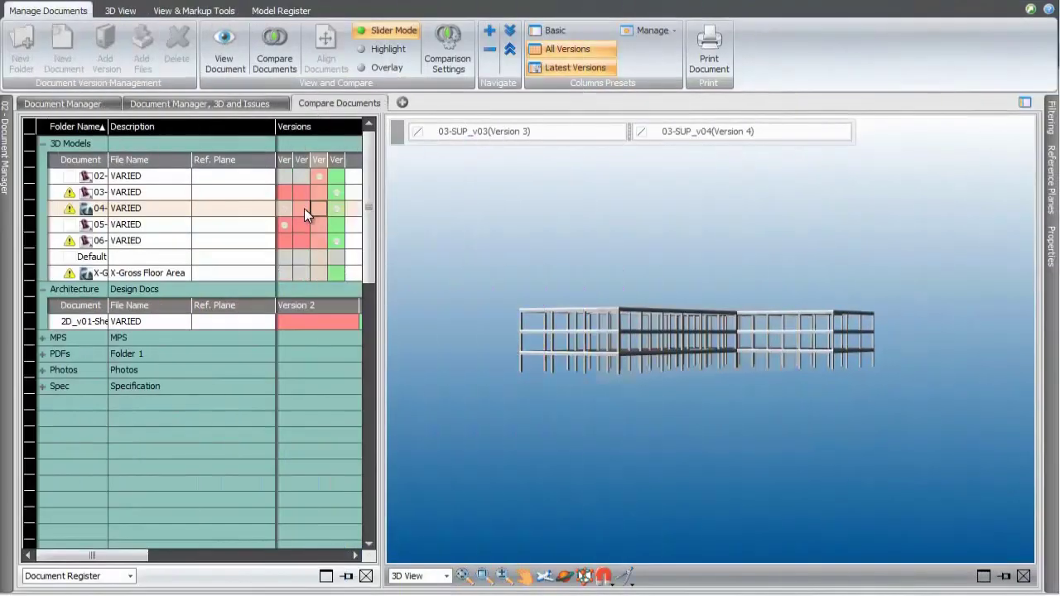
Compare 04-EXT versions 2 and 3 with a horizontal split, in Highlight mode.
right_click(304, 208)
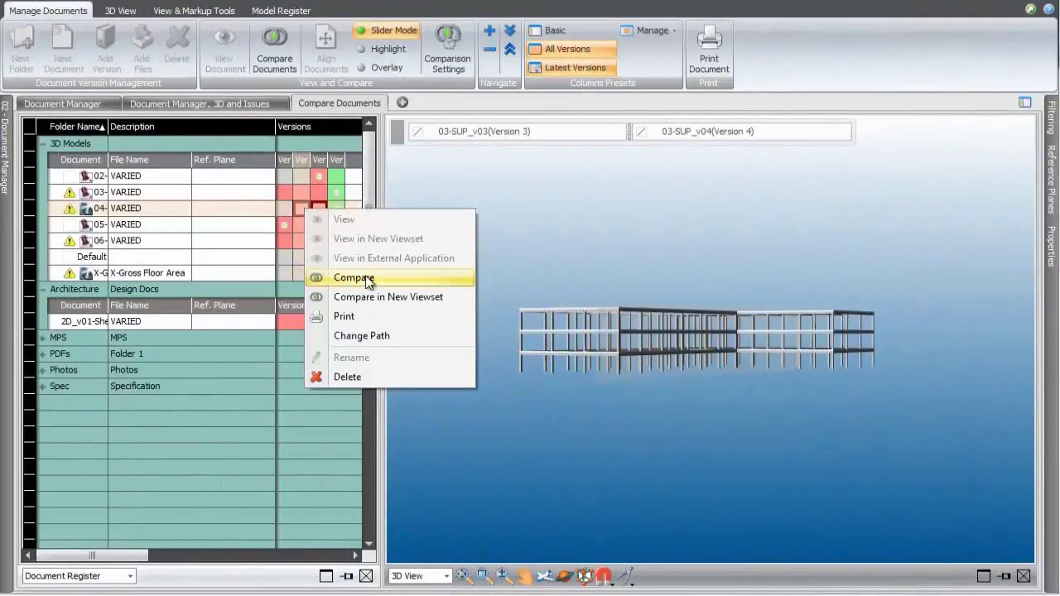
click(366, 279)
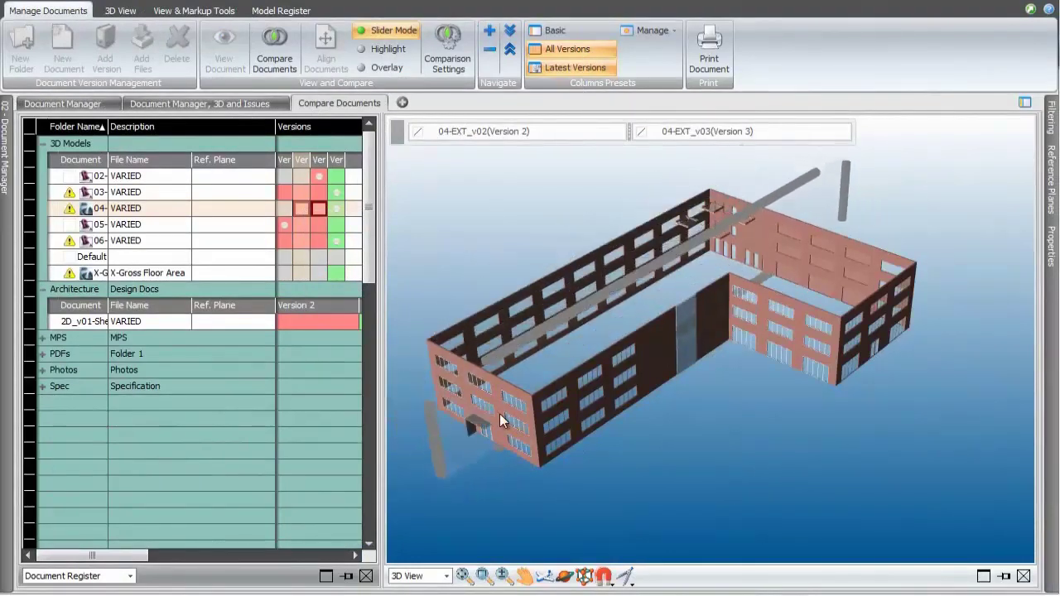
drag(499, 413, 578, 423)
right_click(578, 427)
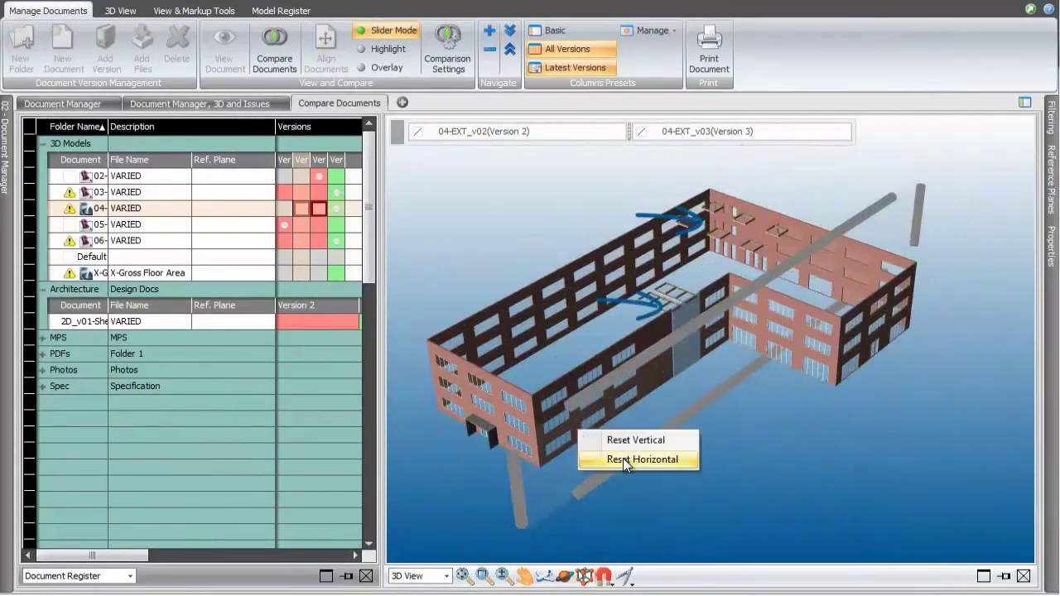
click(623, 458)
mouse_move(618, 495)
mouse_down()
mouse_move(638, 539)
mouse_move(609, 436)
mouse_move(614, 474)
mouse_up()
click(376, 50)
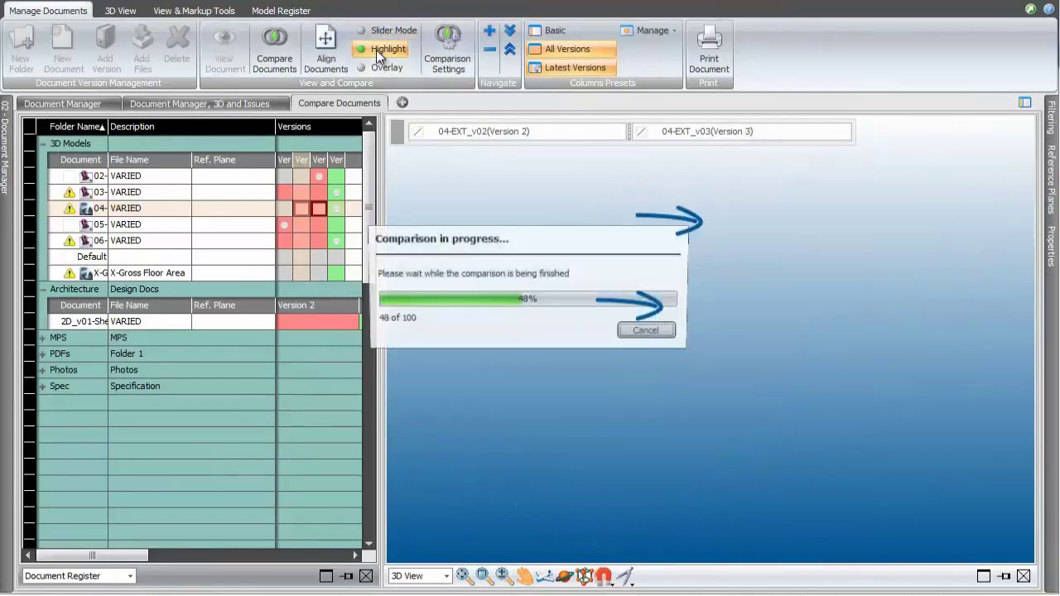
Preview only new, then only modified, then only unchanged elements in Comparison Settings.
click(198, 356)
click(198, 375)
click(198, 395)
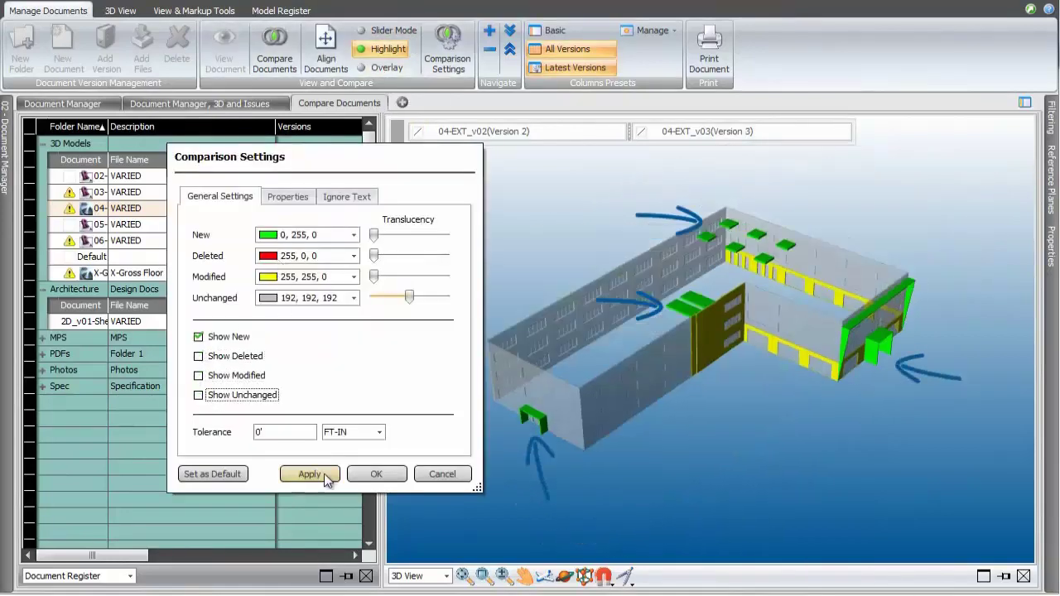
click(327, 477)
click(198, 337)
click(198, 375)
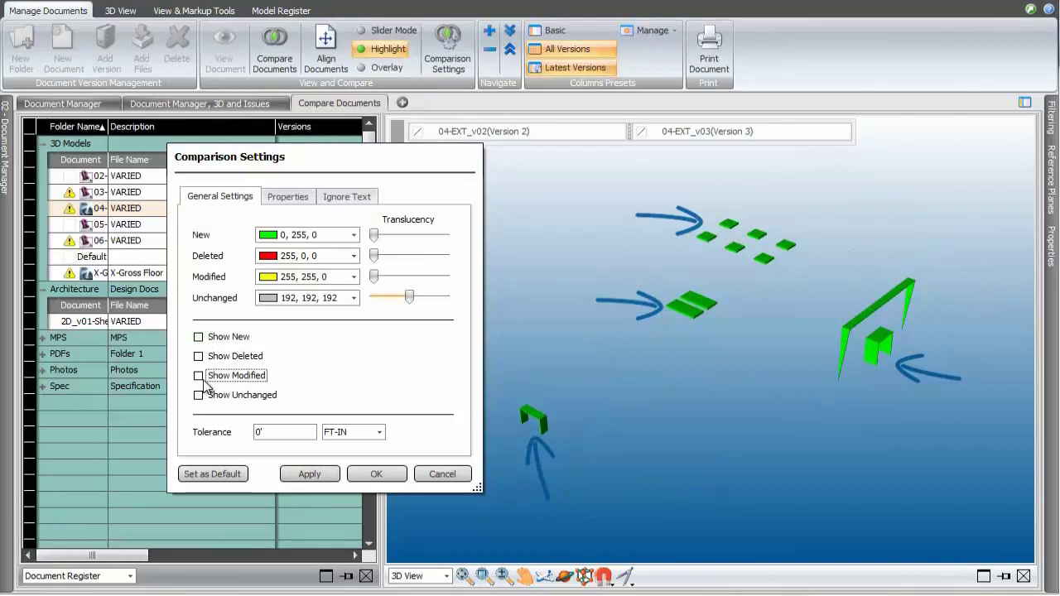
click(328, 477)
click(198, 395)
click(198, 375)
click(312, 474)
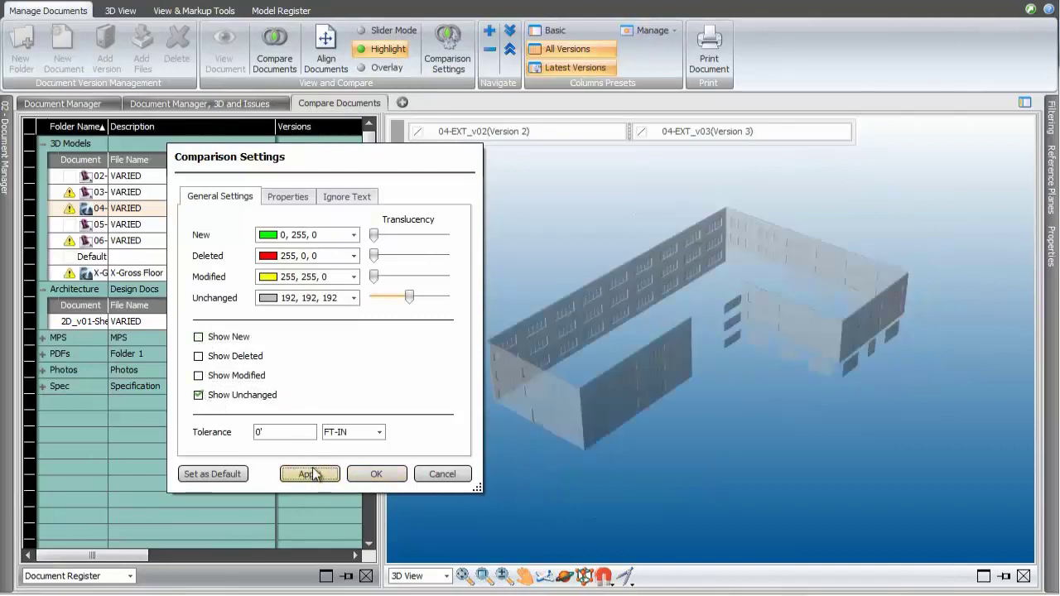
Show new, deleted, modified and unchanged elements together and confirm the settings.
click(198, 375)
click(198, 356)
click(198, 337)
click(310, 473)
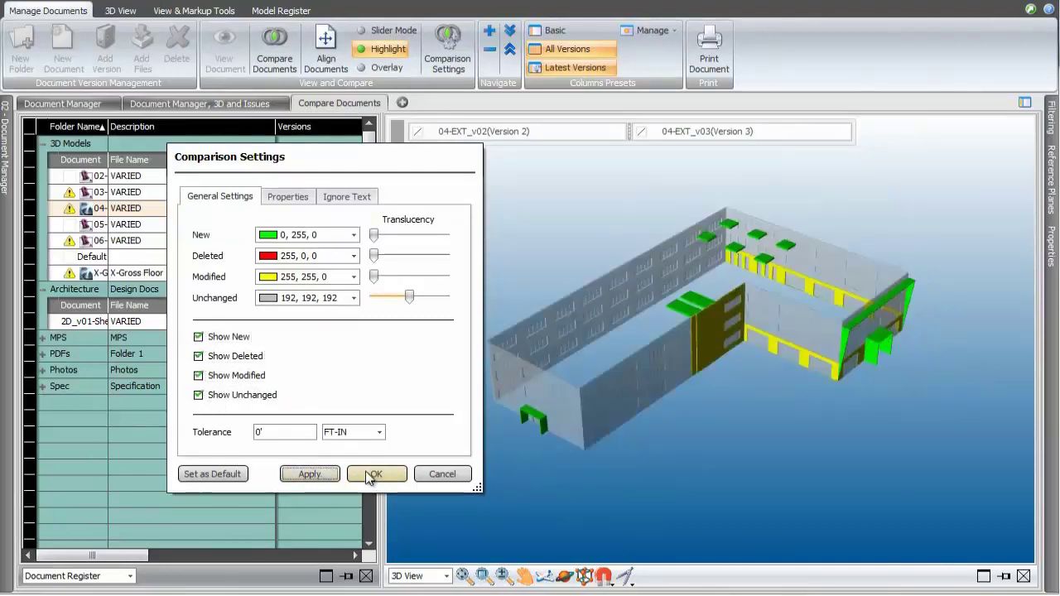
click(374, 475)
drag(745, 447, 735, 357)
Draw a revision cloud around the new green entrance block.
click(193, 10)
click(80, 45)
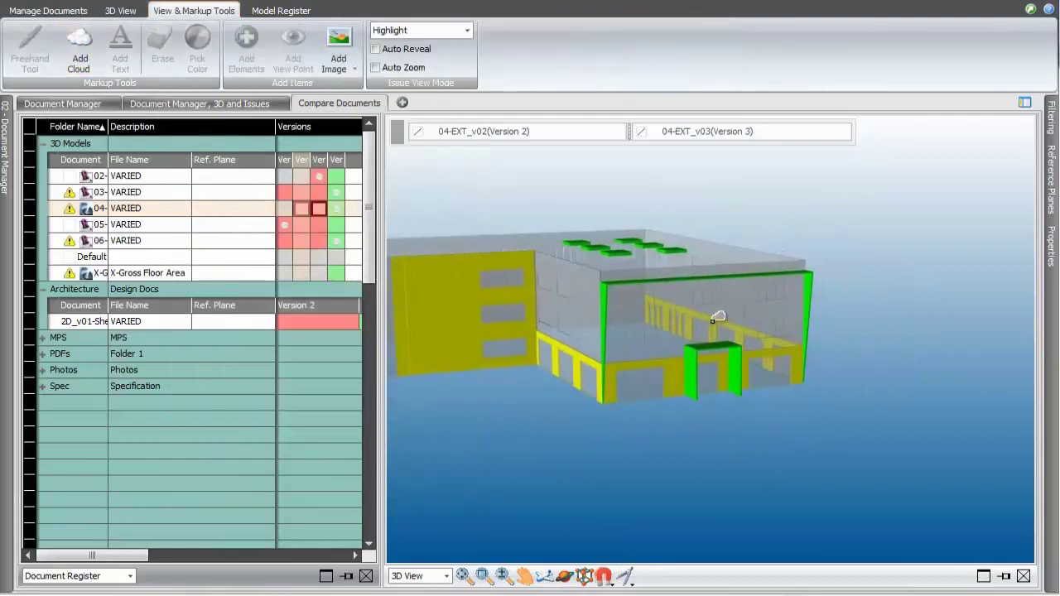
mouse_move(717, 316)
mouse_down()
mouse_move(673, 348)
mouse_move(693, 410)
mouse_move(757, 379)
mouse_move(717, 335)
mouse_up()
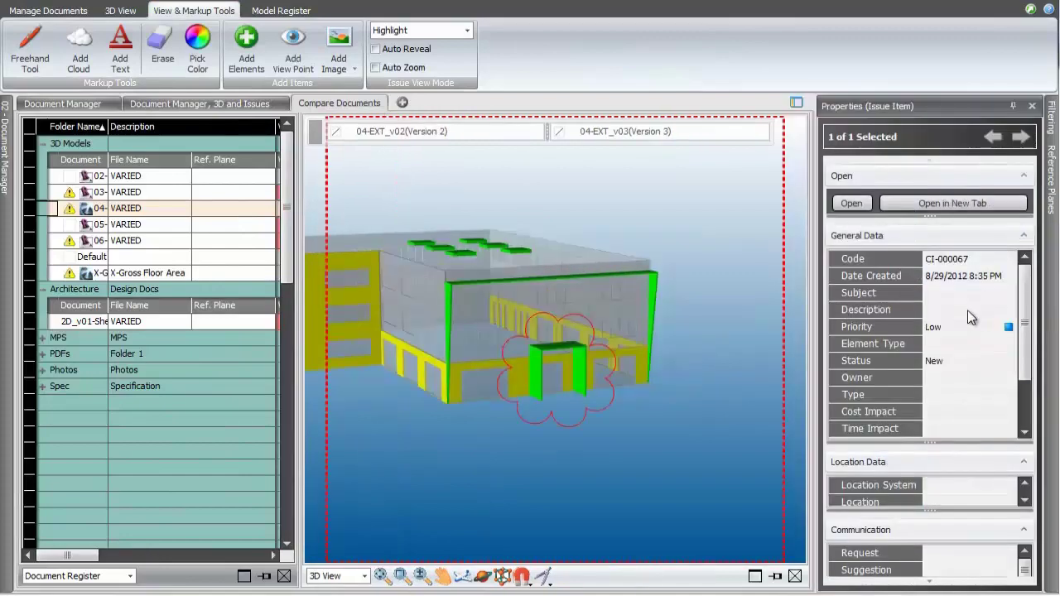
Set issue CI-000067's description to 'New Canopy'.
click(973, 310)
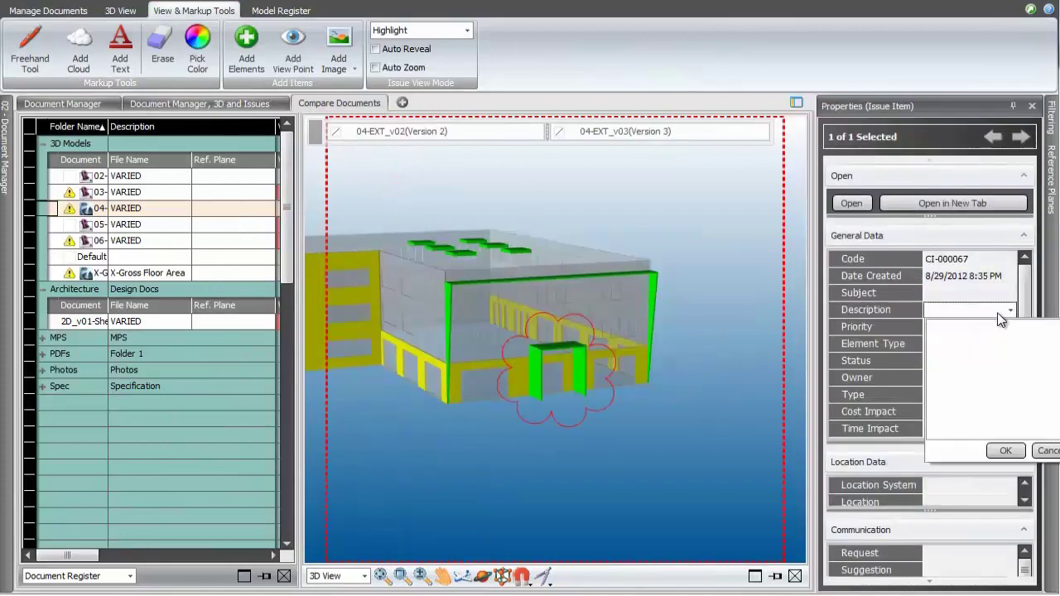
text(New Can)
text(opy)
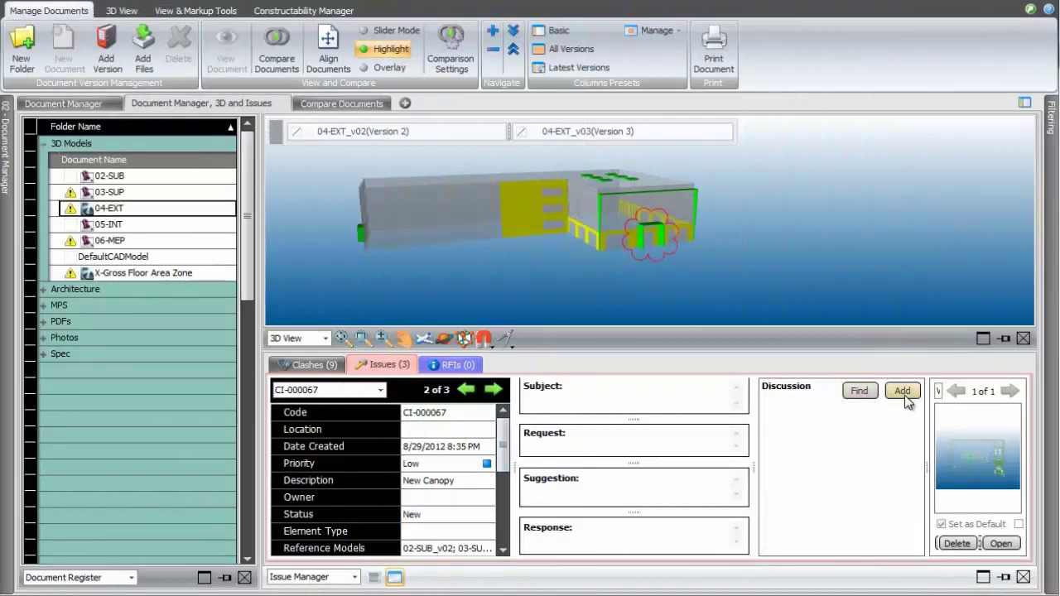
Post the discussion question 'Has this been checked?' on the issue.
click(902, 391)
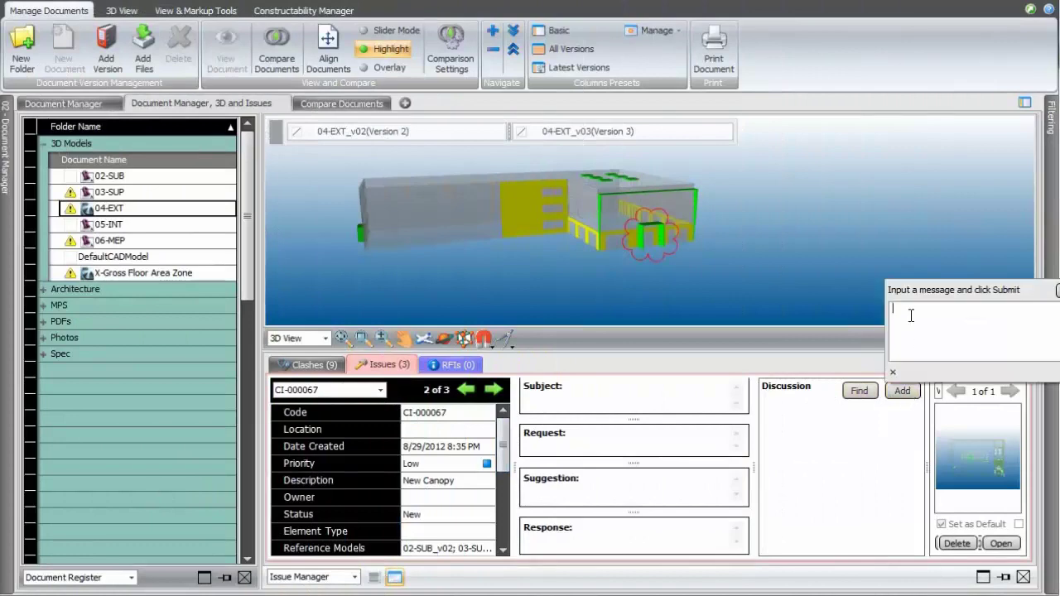
text(Has this been chec)
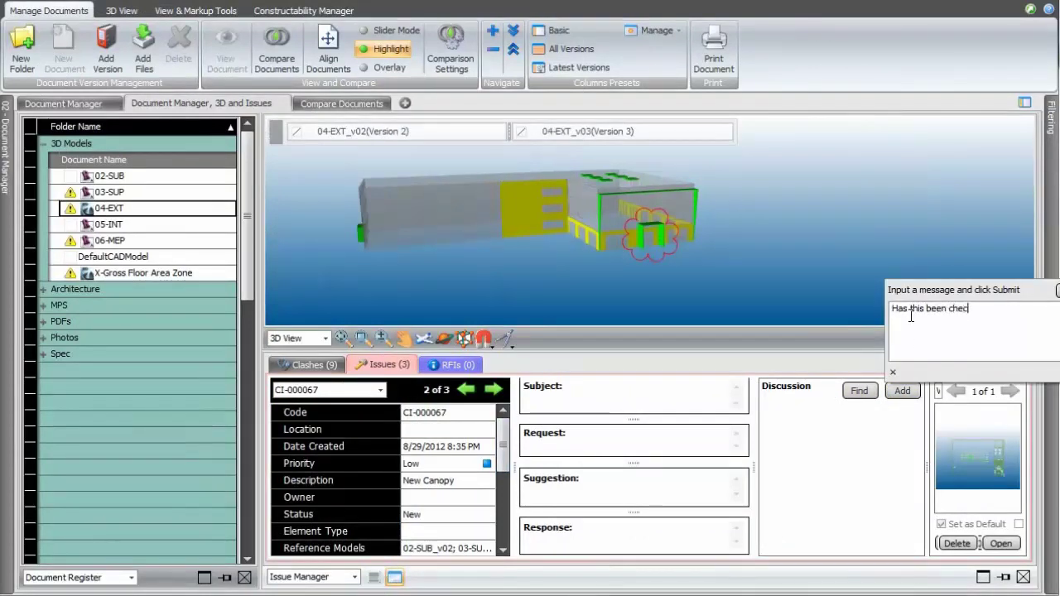
text(ked?)
key(Return)
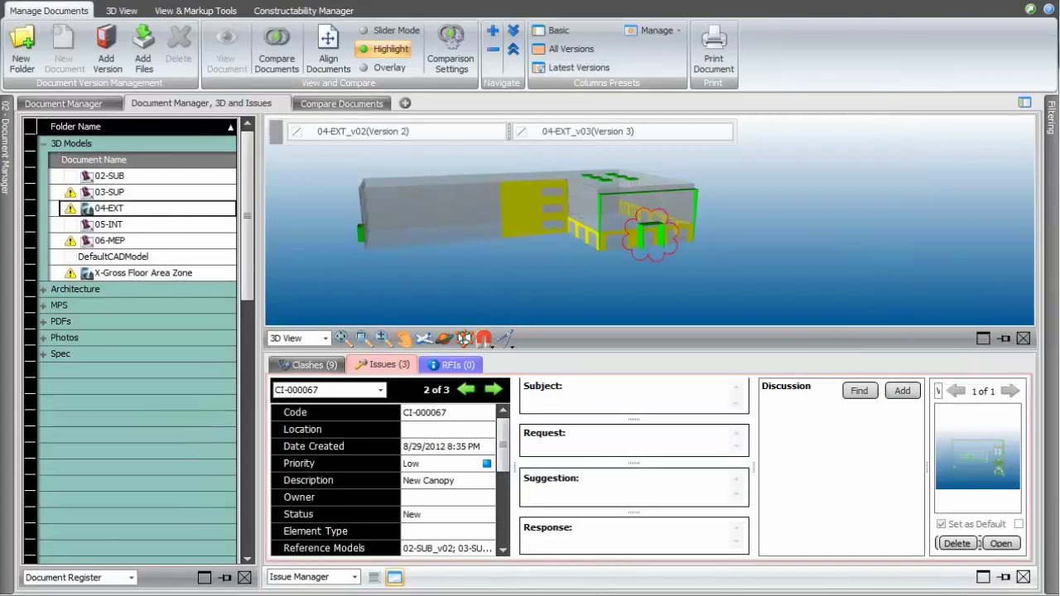
Post a reply about the cost plan and set the issue status to Resolved.
click(906, 391)
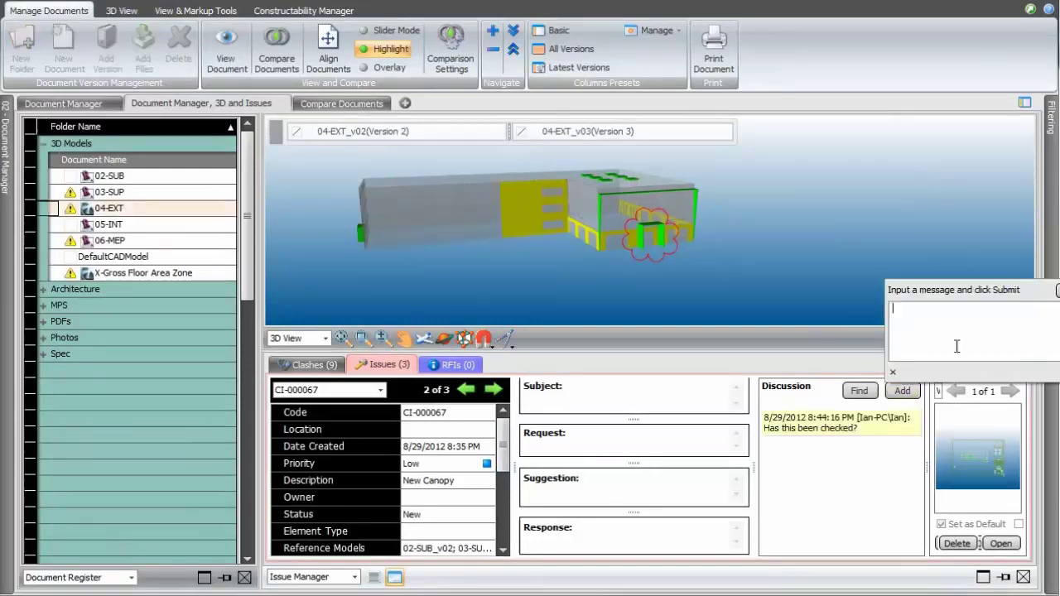
text(Yes, price included i)
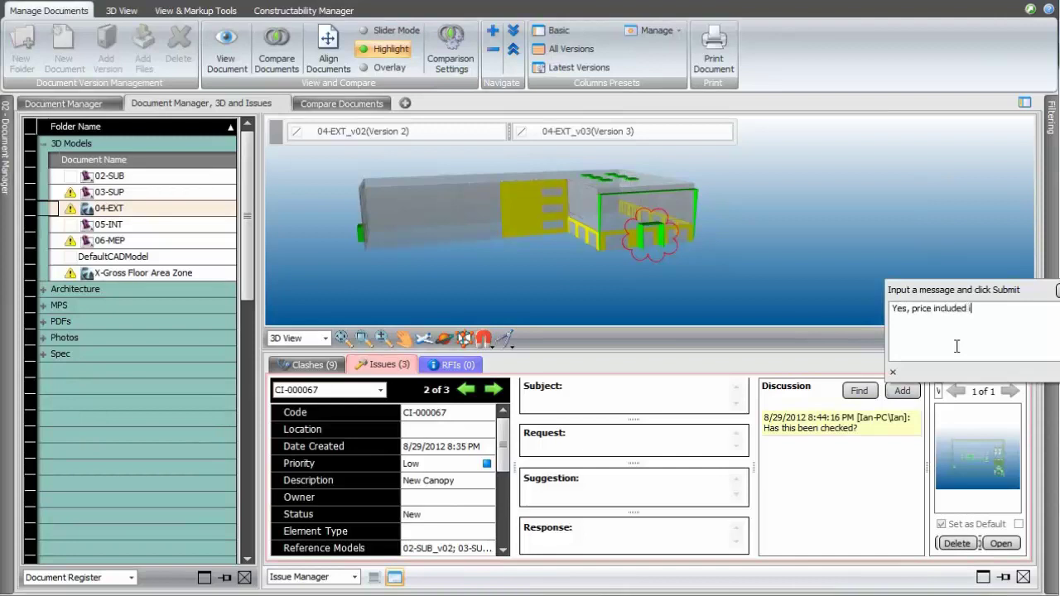
text(plan)
key(Return)
click(485, 517)
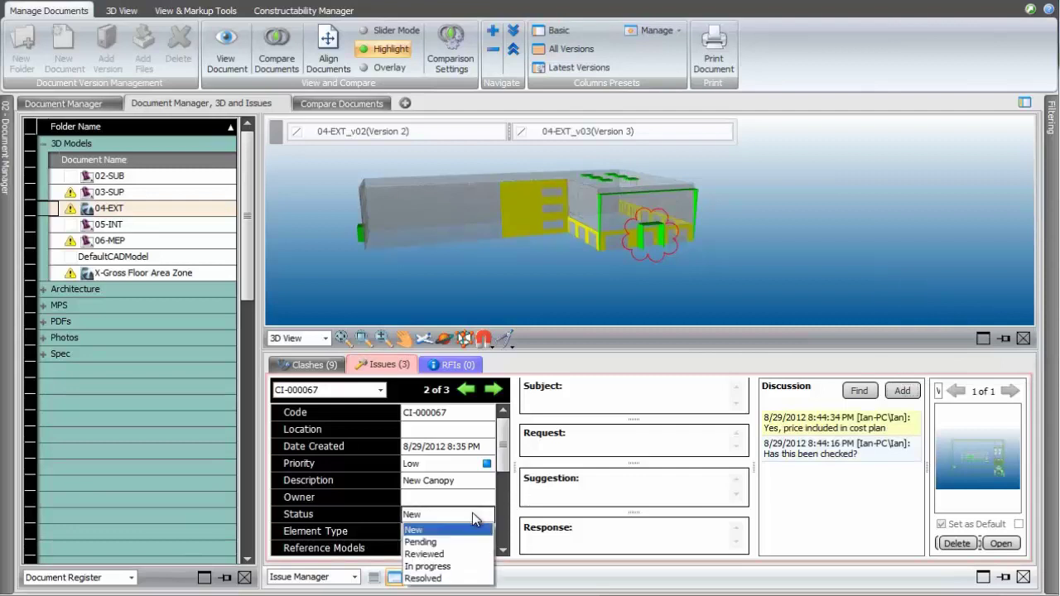
click(460, 577)
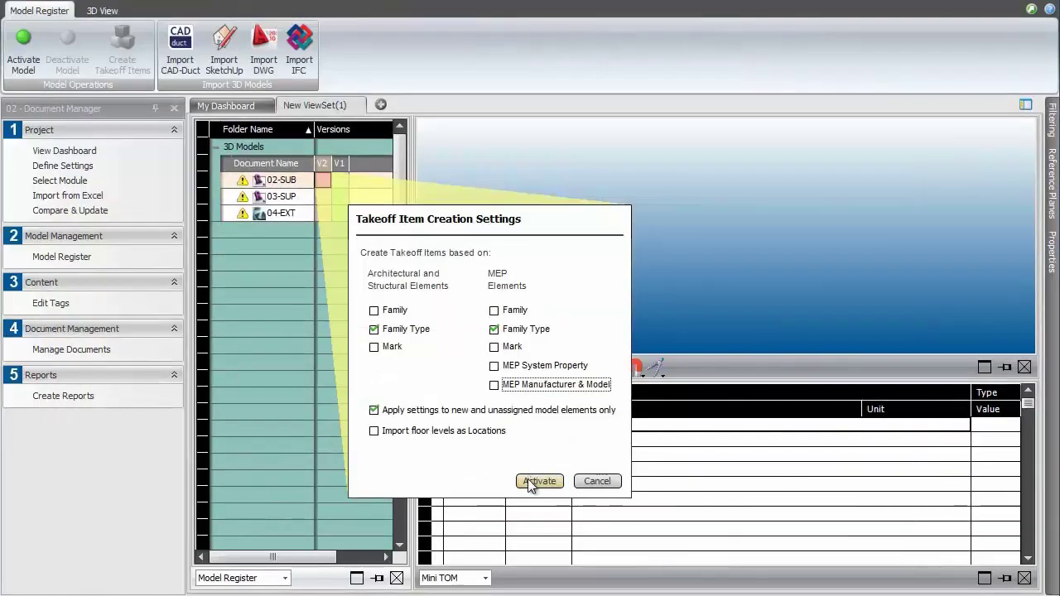
Activate the model by Family Type and highlight Pile Cap-ID's net top and edge surface areas.
click(535, 480)
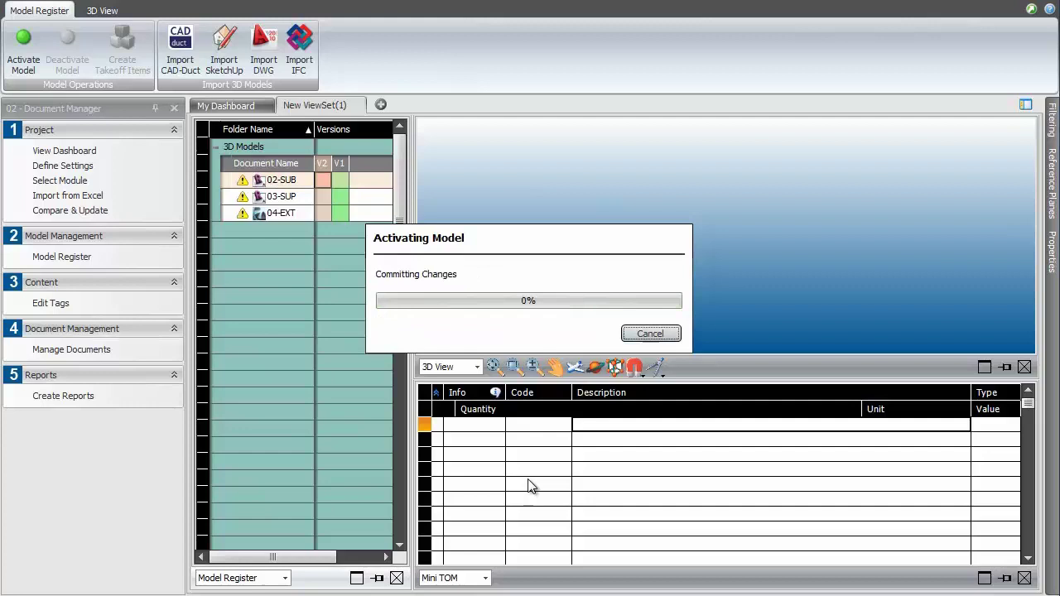
click(438, 440)
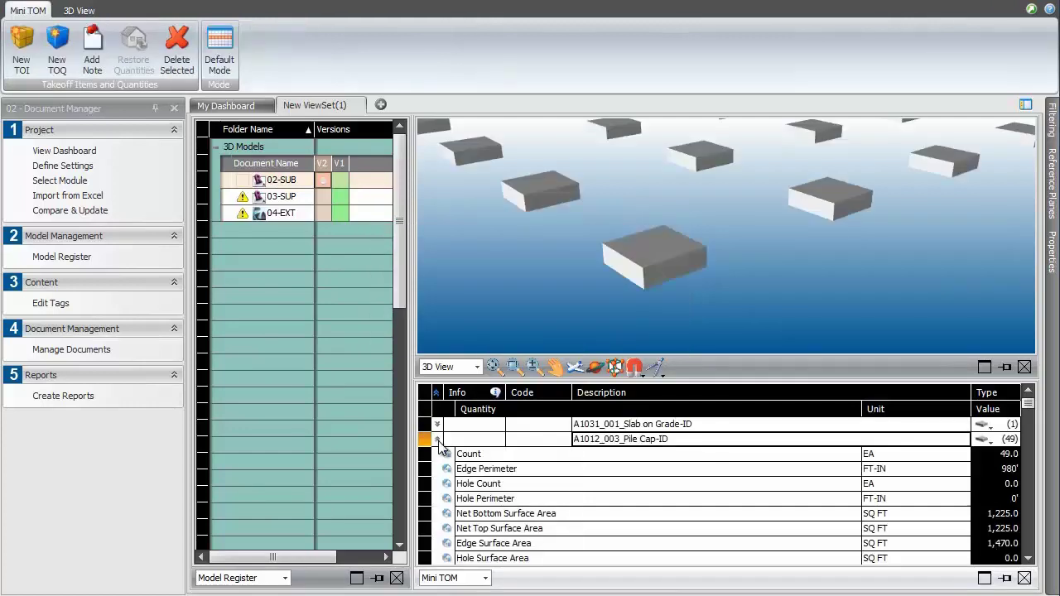
click(528, 529)
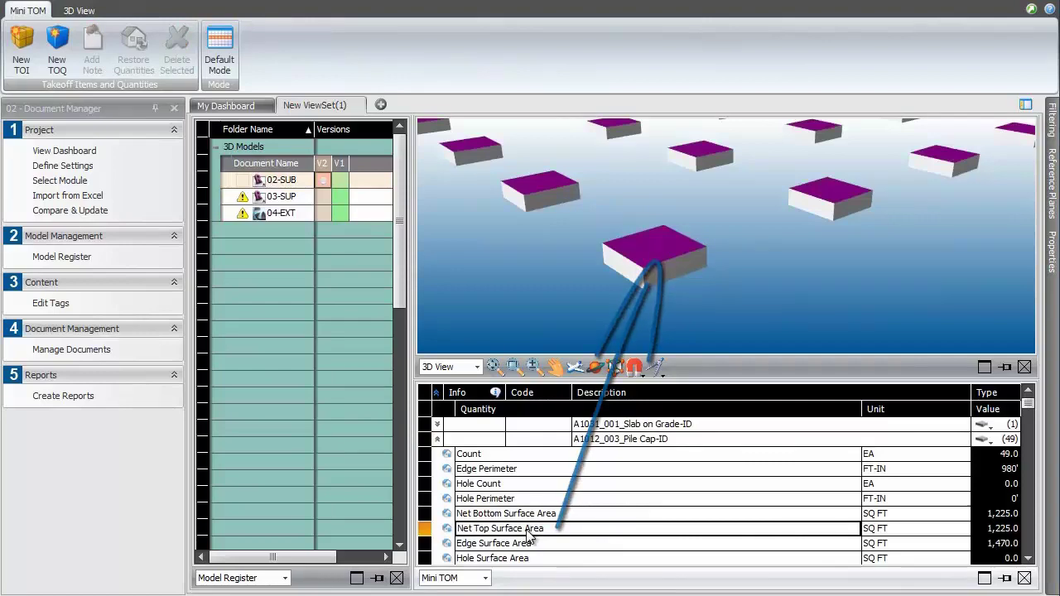
click(528, 548)
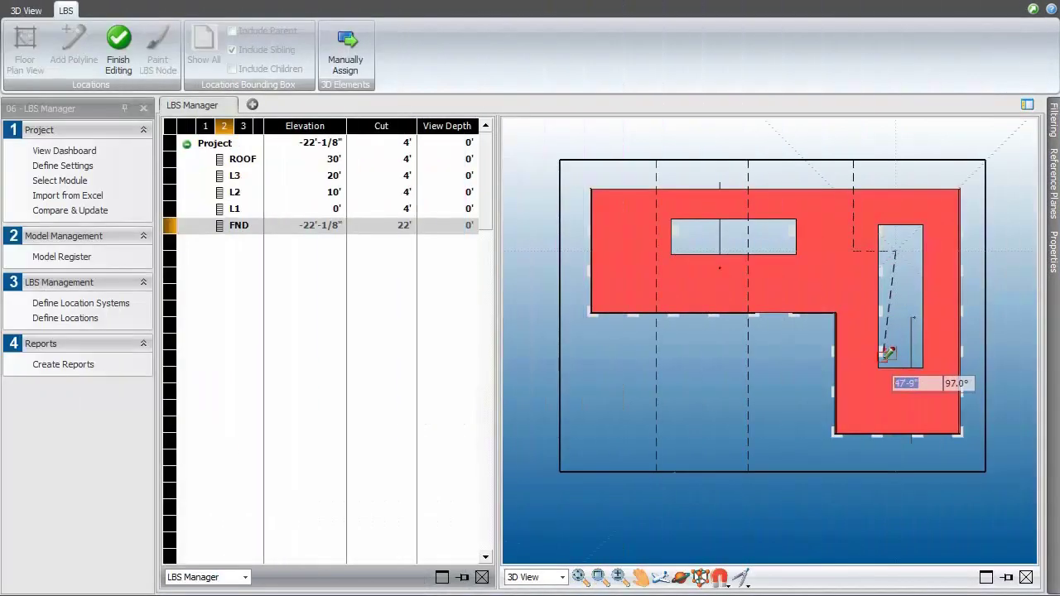
Close the last FND location boundary and finish editing, completing zones Z1–Z4.
click(895, 356)
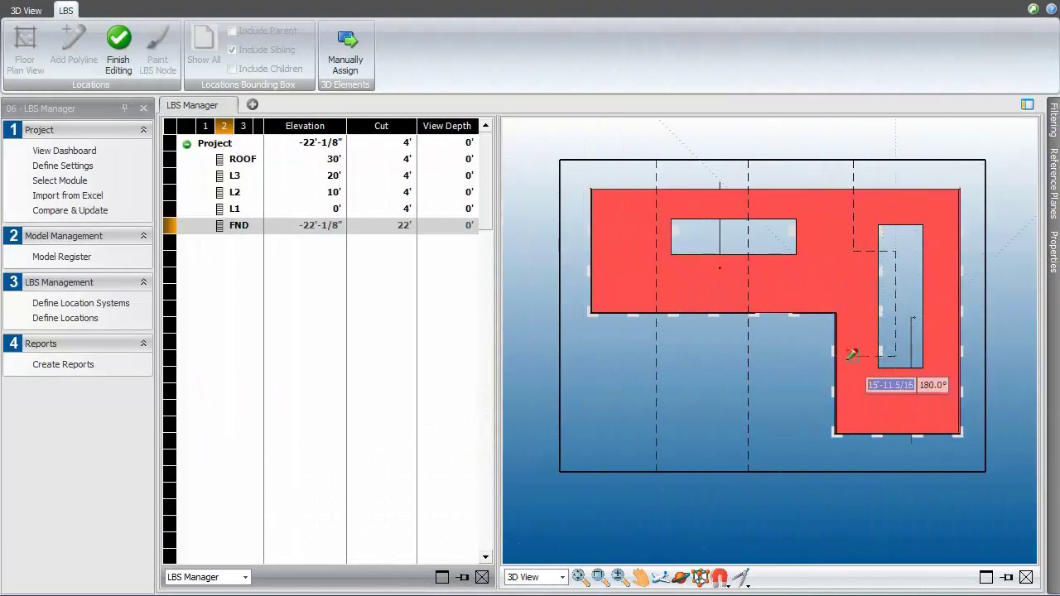
double_click(750, 358)
click(206, 144)
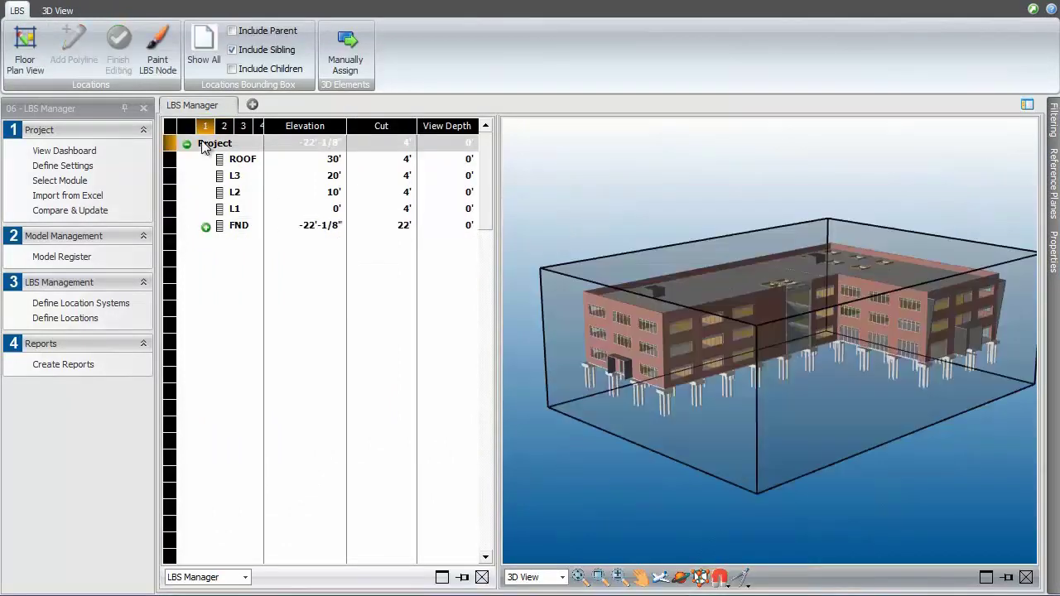
Isolate zone Z1's elements under FND and orbit the 3D view onto them.
click(205, 227)
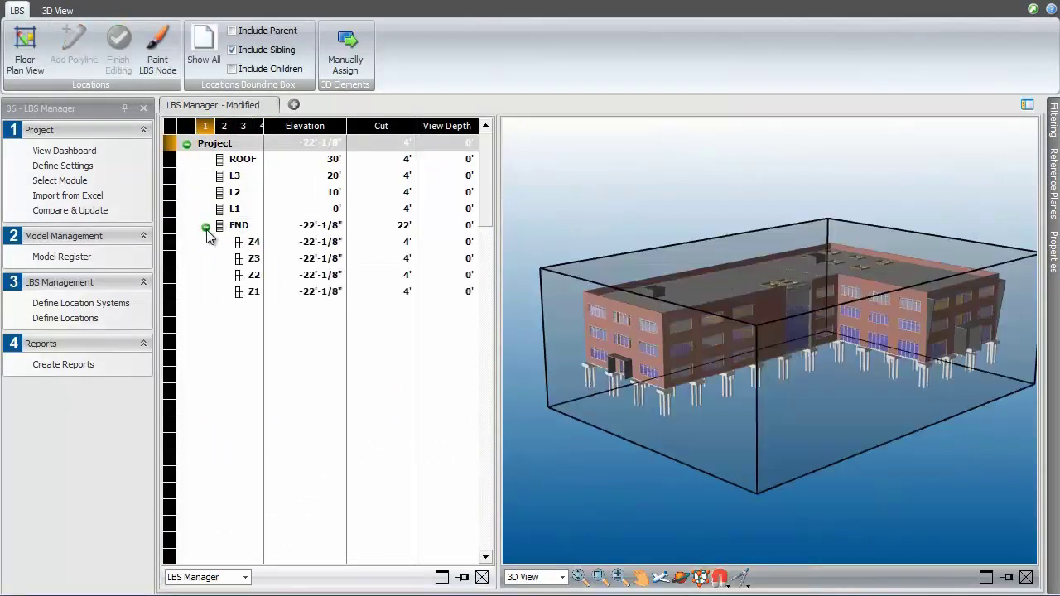
click(255, 293)
right_click(255, 293)
click(278, 414)
drag(927, 422, 823, 456)
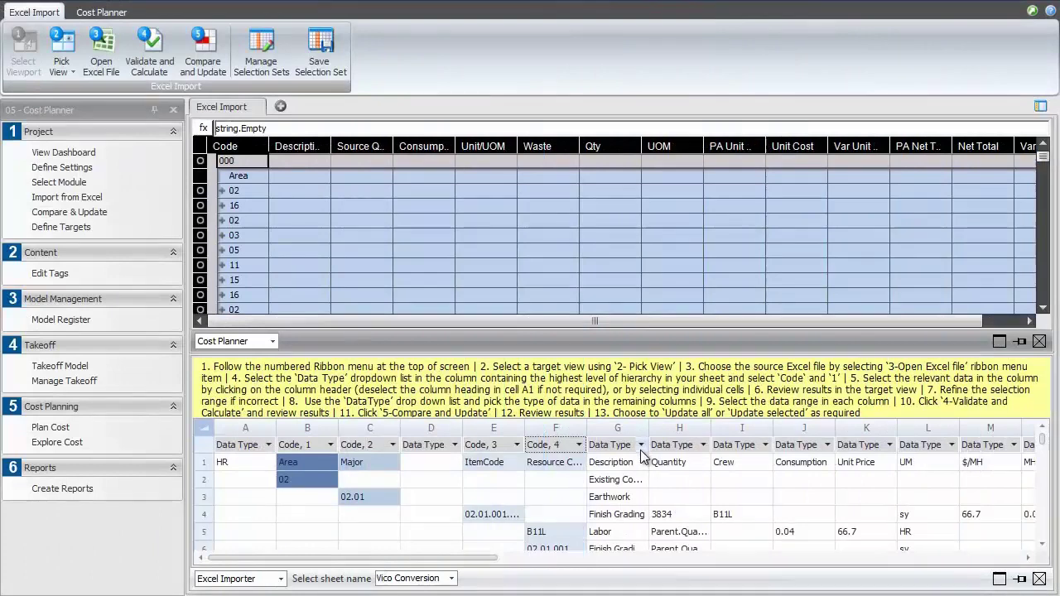
Map column G of the Vico Conversion sheet to the Description data type.
click(640, 445)
click(651, 544)
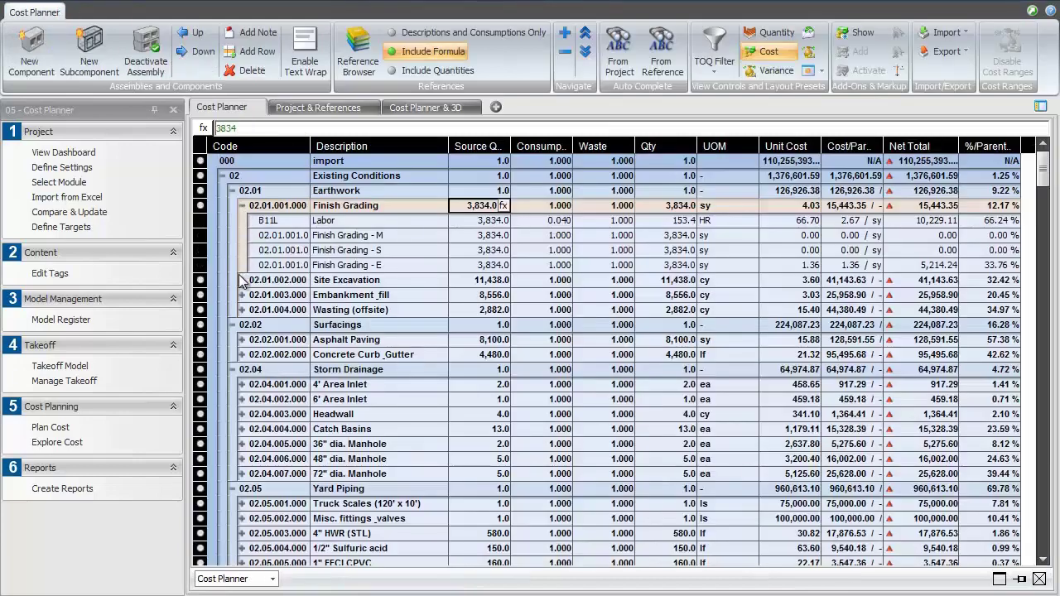
Expand Site Excavation, try 85 as the Labor unit cost, then undo back to 66.70.
click(242, 280)
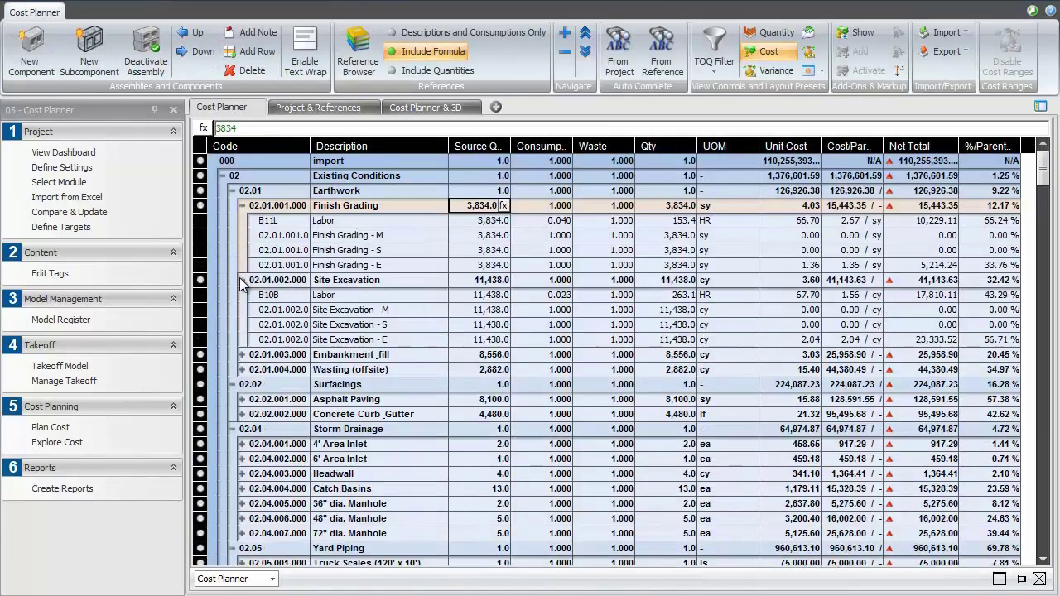
double_click(797, 221)
text(85.)
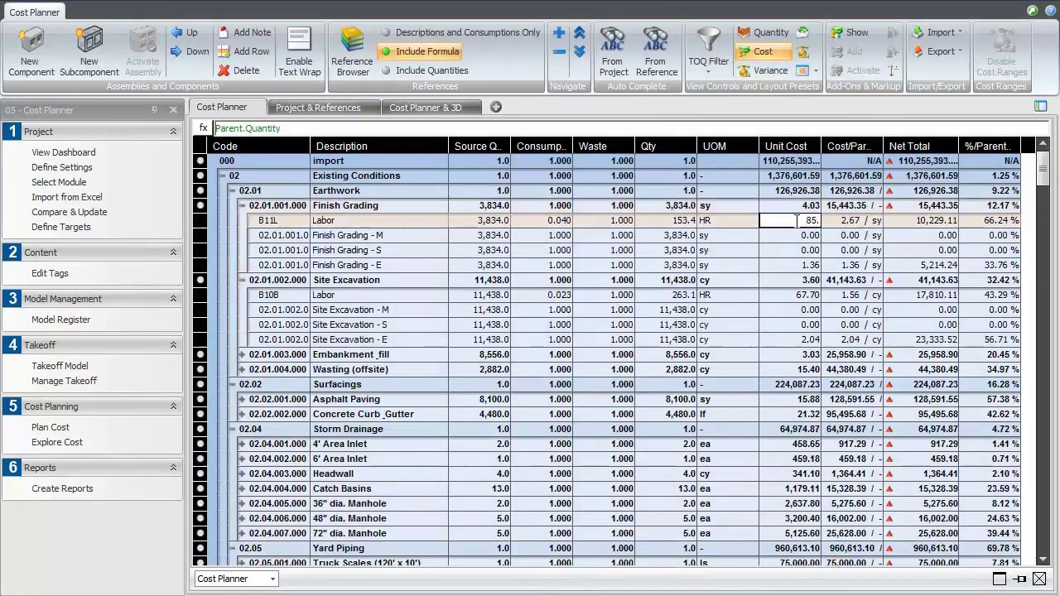
key(Return)
key(ctrl+z)
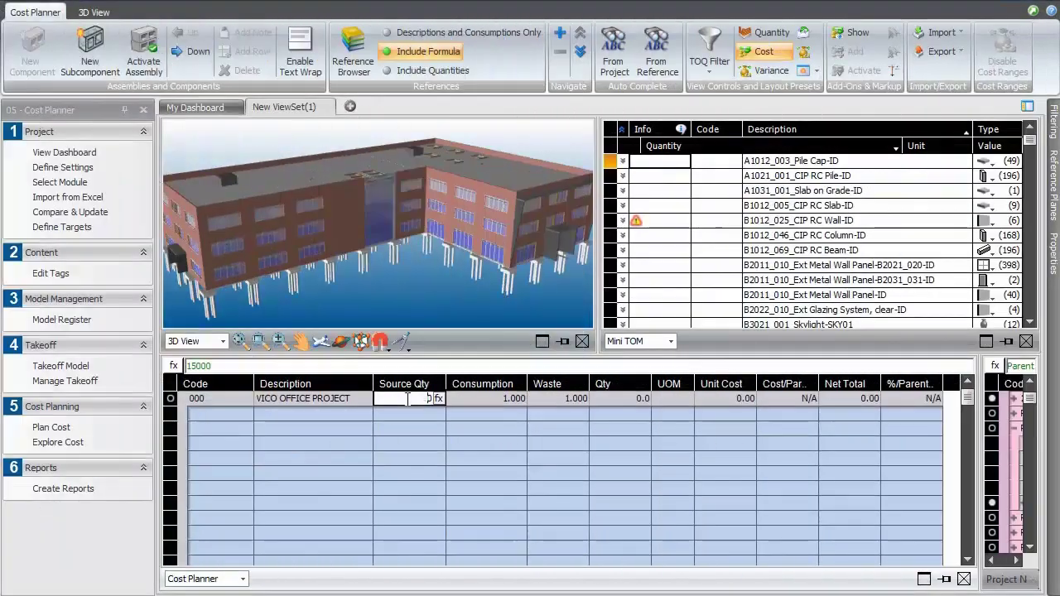
Give VICO OFFICE PROJECT 15,000 SF at a 220 unit cost and copy in the SUBSTRUCTURE assembly.
text(15000)
key(Tab)
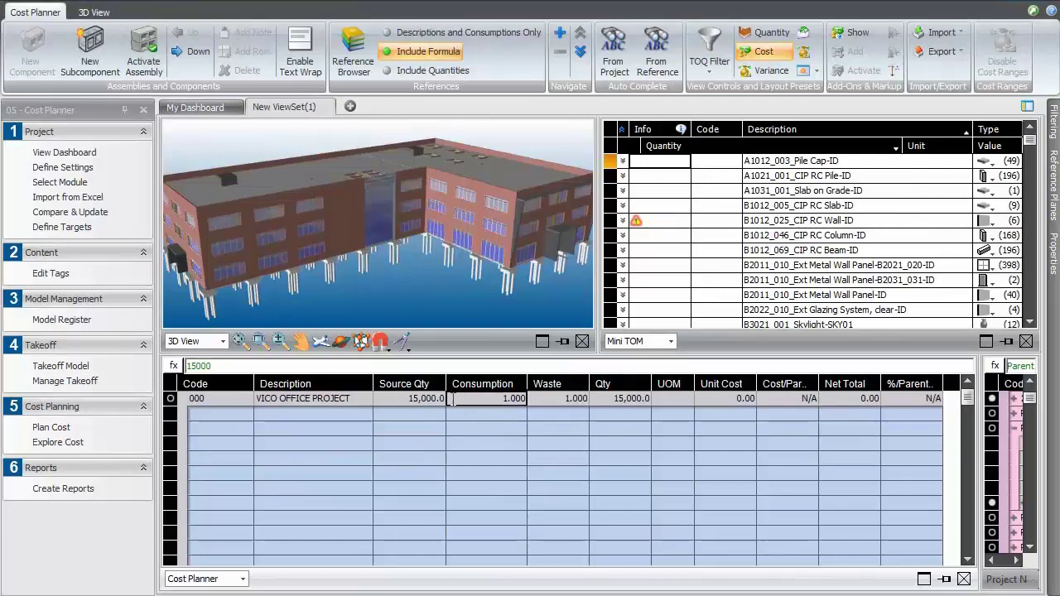
key(Tab)
key(Tab)
key(Tab)
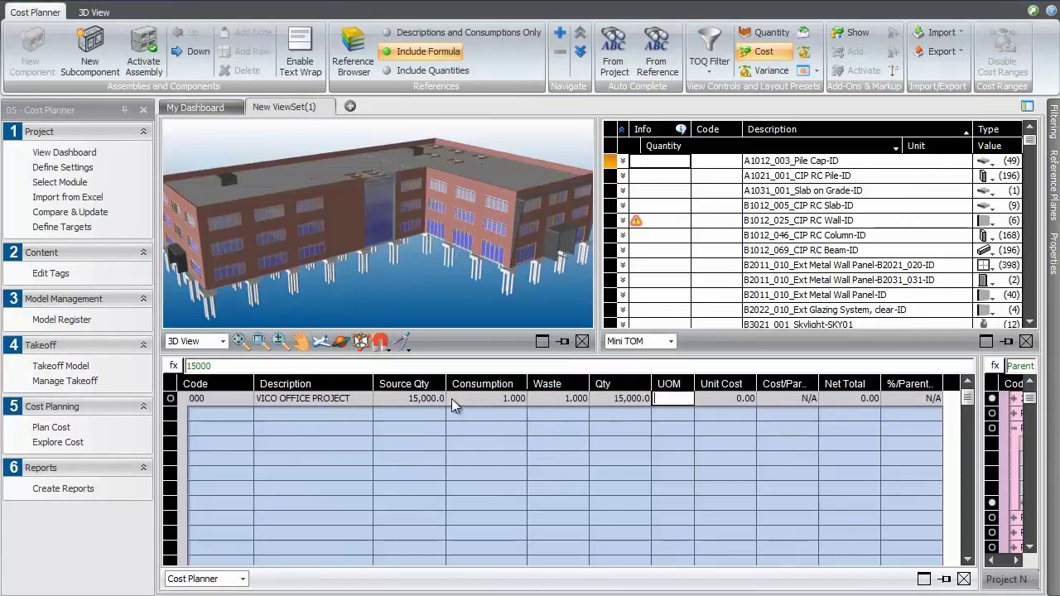
text(SF)
key(Tab)
text(220.)
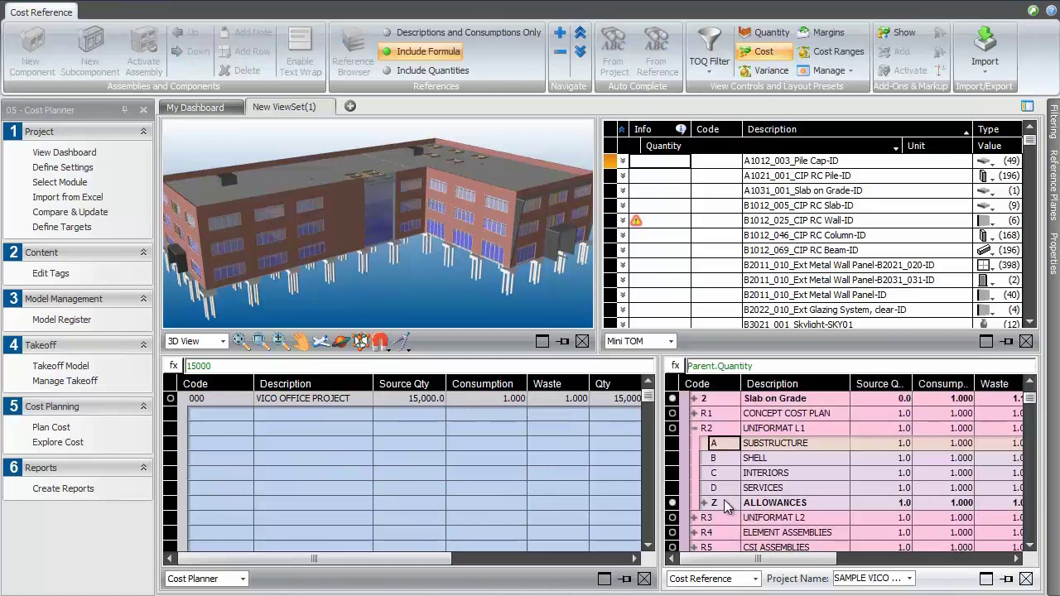
click(724, 503)
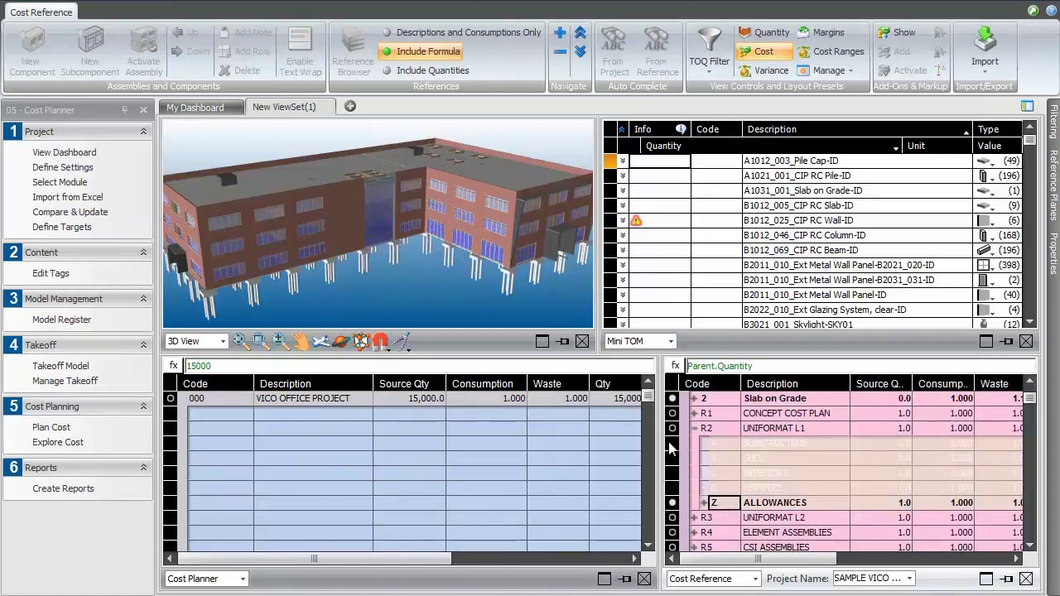
drag(671, 447, 389, 404)
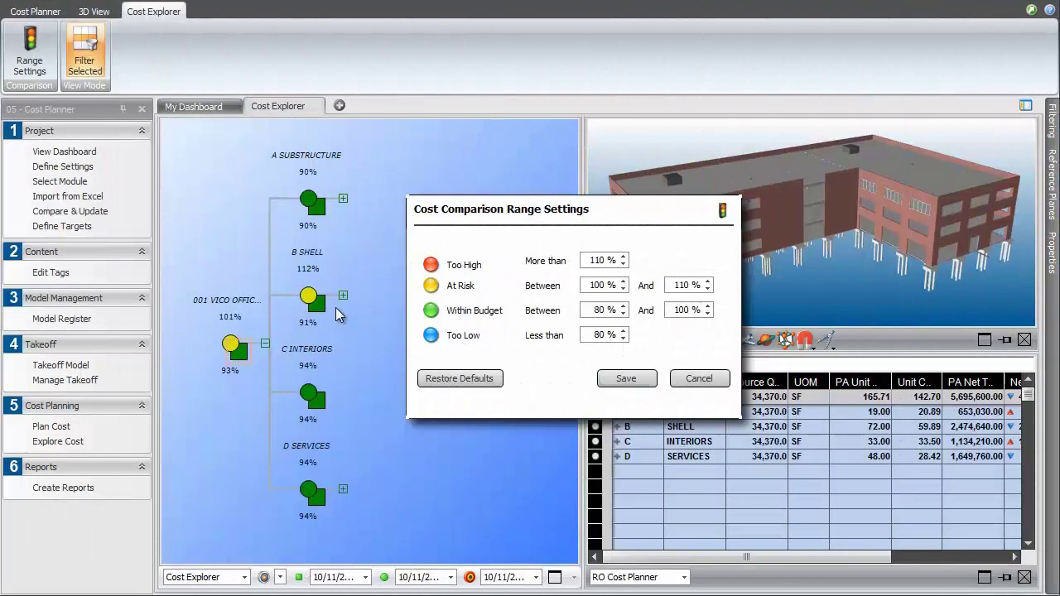
Drill into B SHELL, orbit to a low side angle, and show B10 Superstructure costs and elements.
click(308, 297)
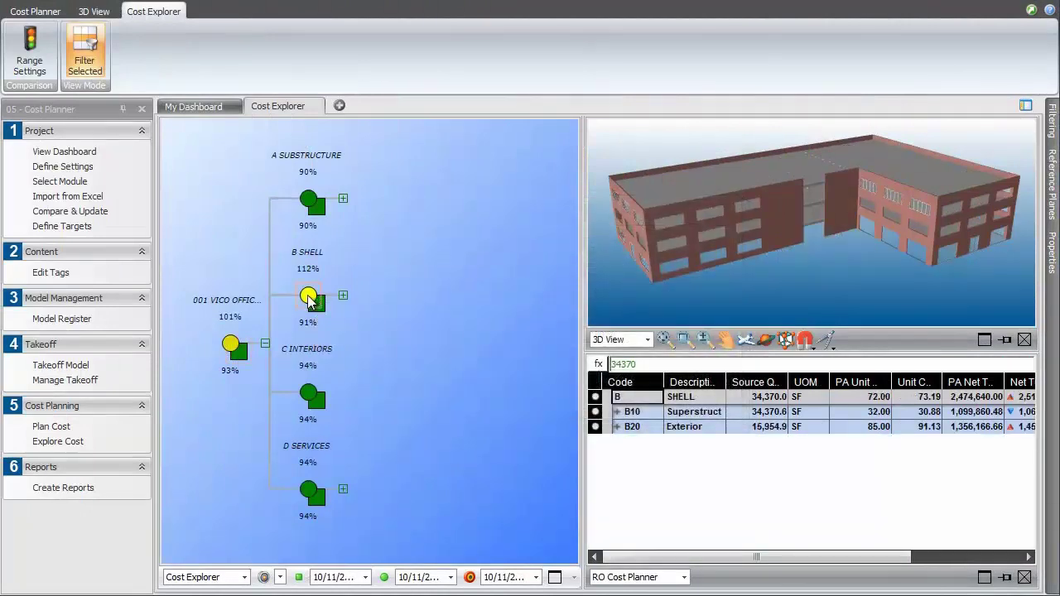
mouse_move(787, 291)
mouse_down()
mouse_move(718, 286)
mouse_move(786, 281)
mouse_move(774, 284)
mouse_up()
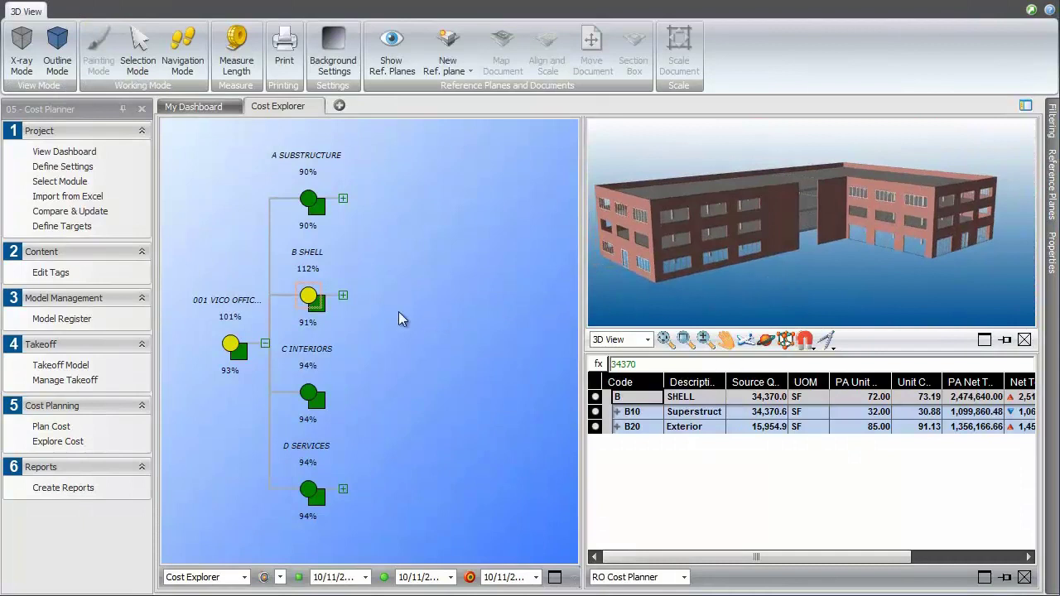
click(345, 297)
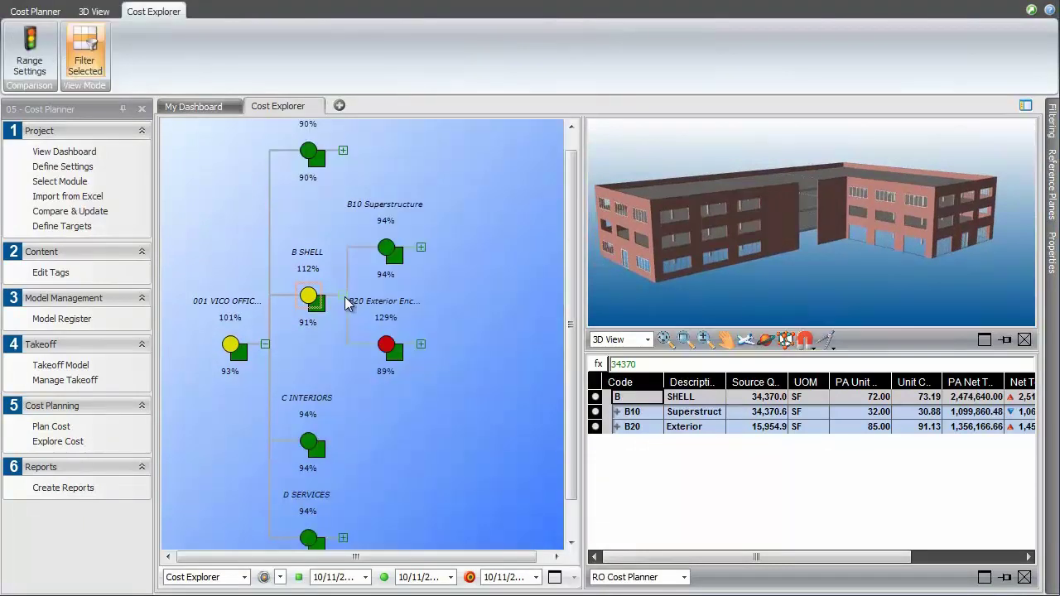
click(387, 252)
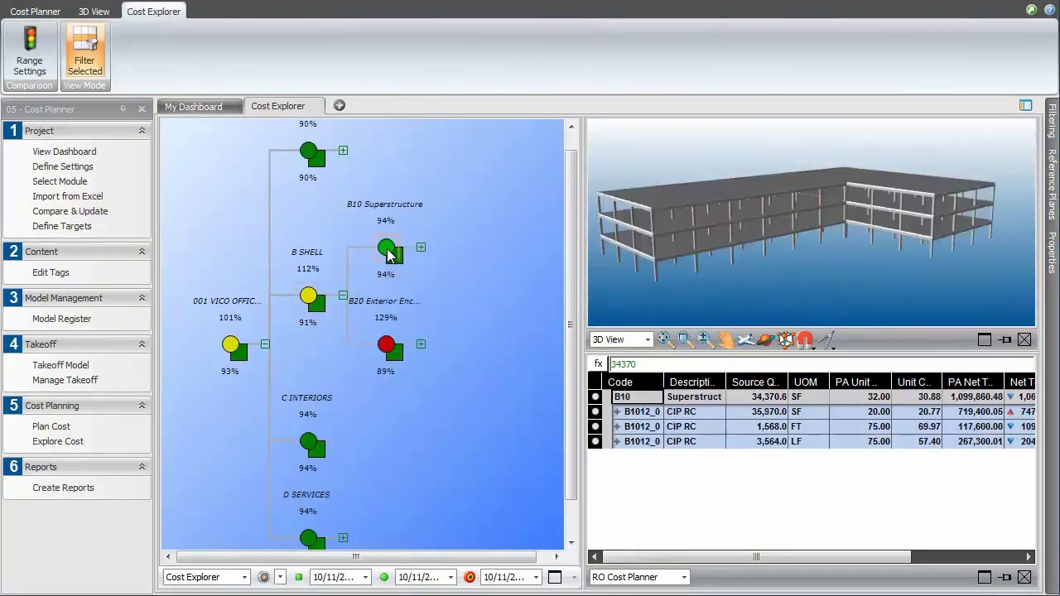
Expand B20 Exterior and browse the B2031, B2021_020 and B2011_010 exterior metal wall items.
click(388, 347)
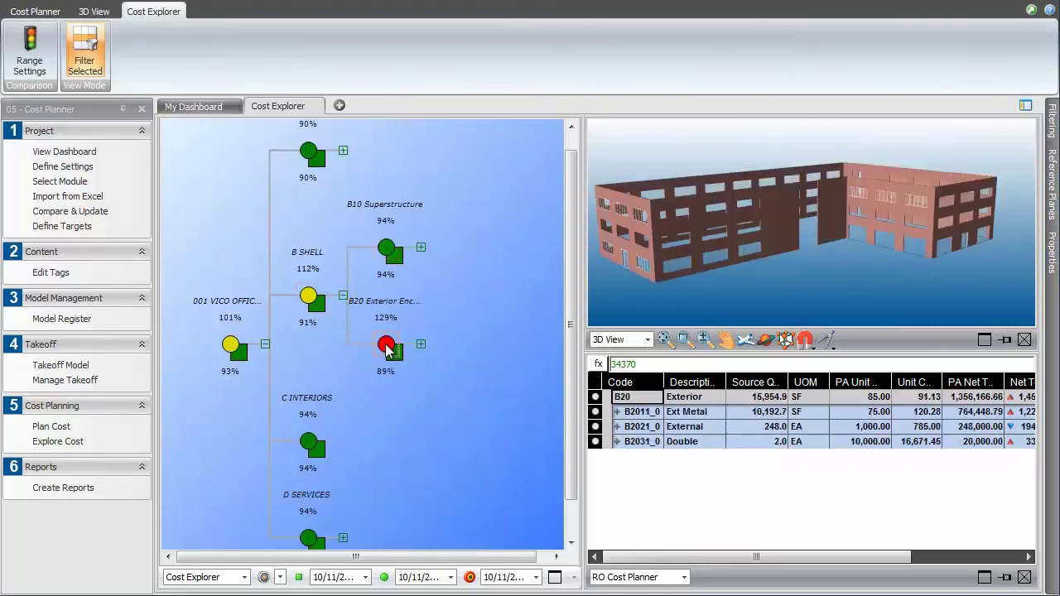
click(420, 344)
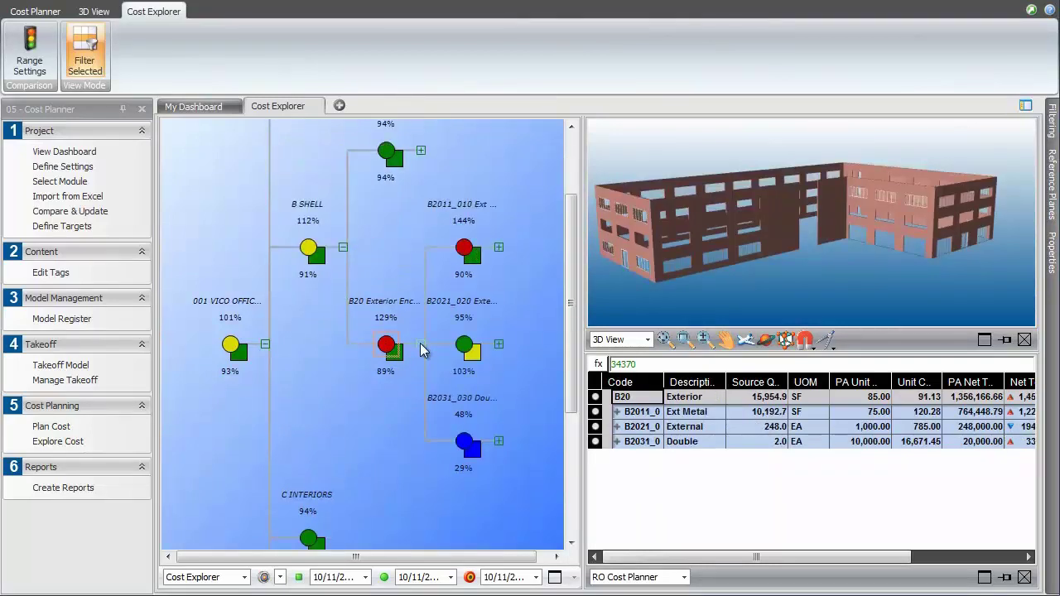
click(464, 439)
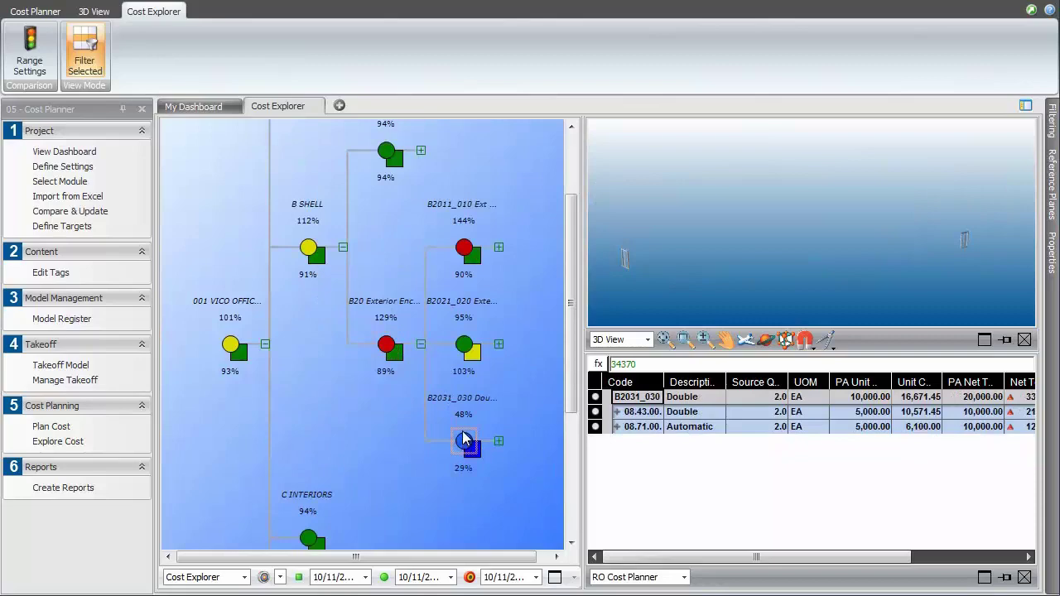
click(465, 350)
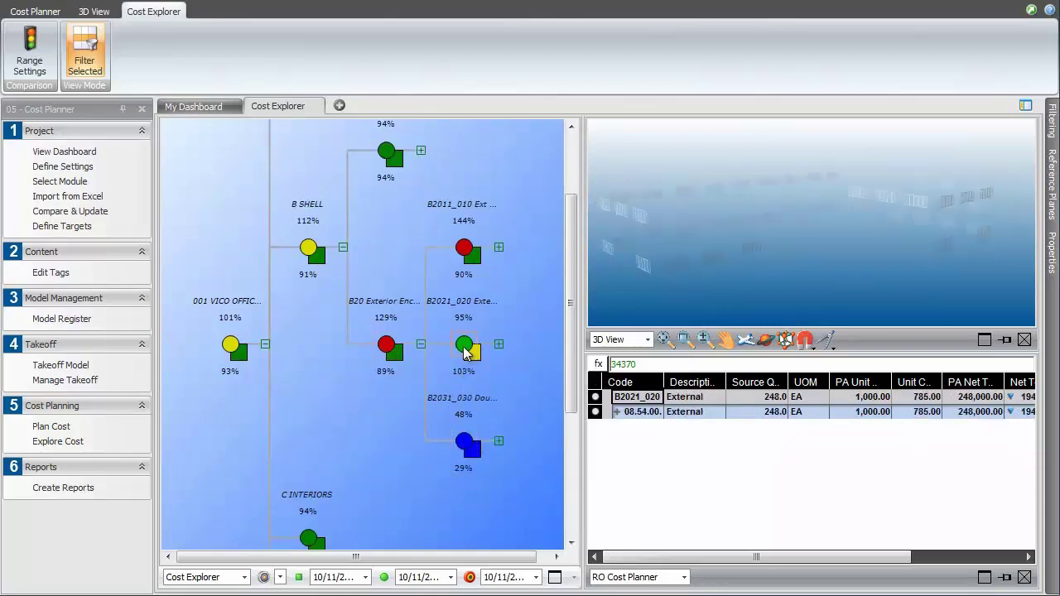
click(463, 249)
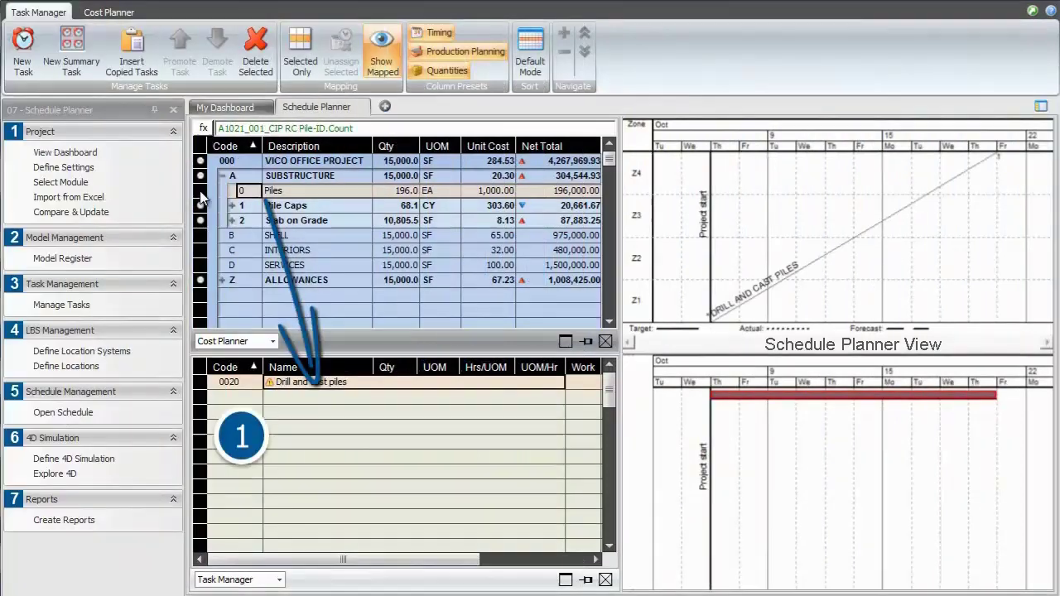
Link the Piles cost item to Drill and cast piles at 2 hours per unit (392 hours).
drag(201, 191, 293, 383)
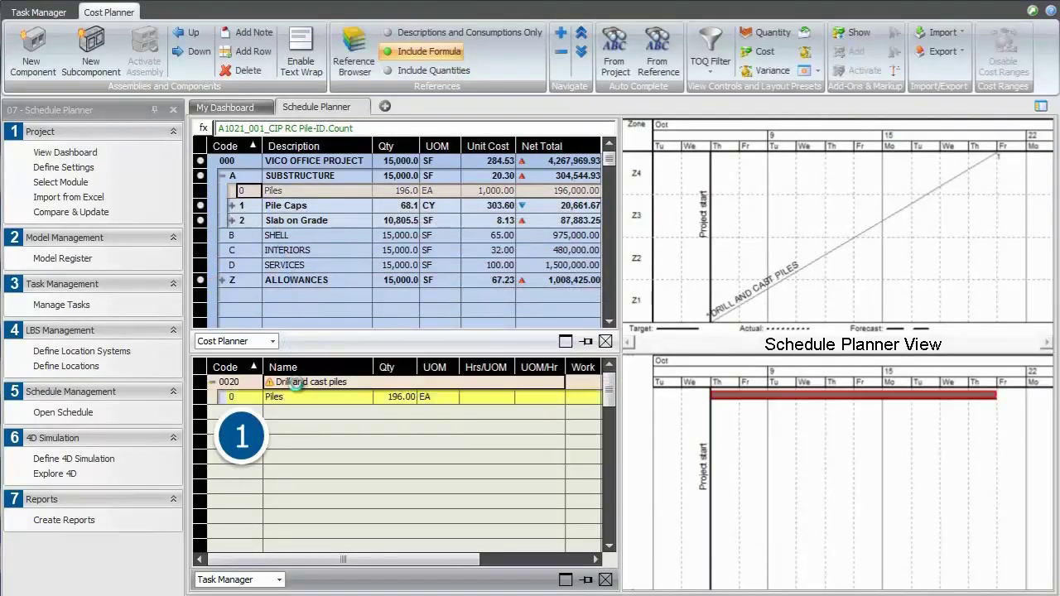
click(300, 397)
click(468, 398)
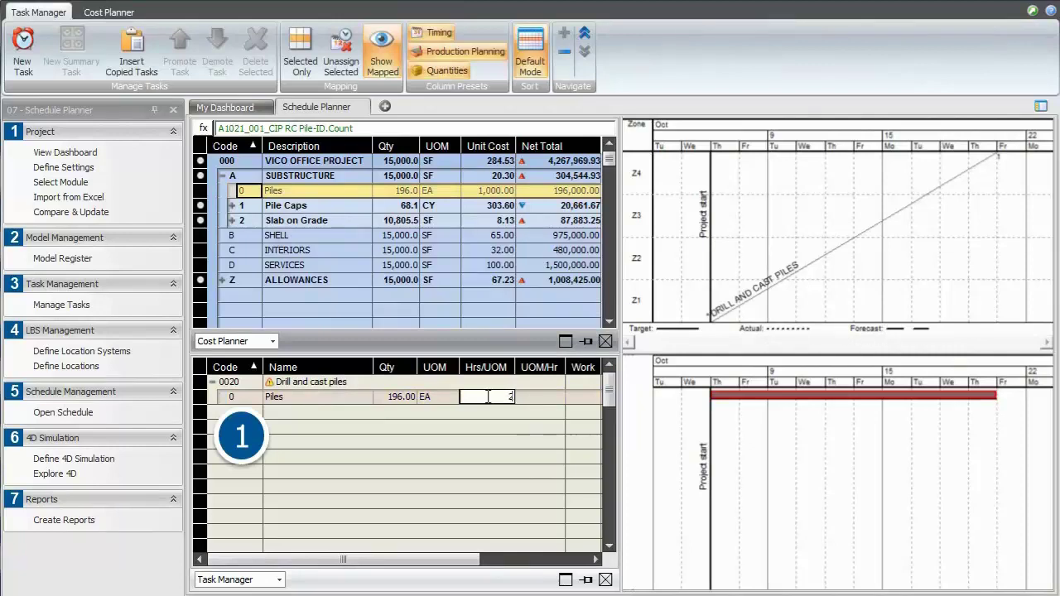
text(2)
key(Return)
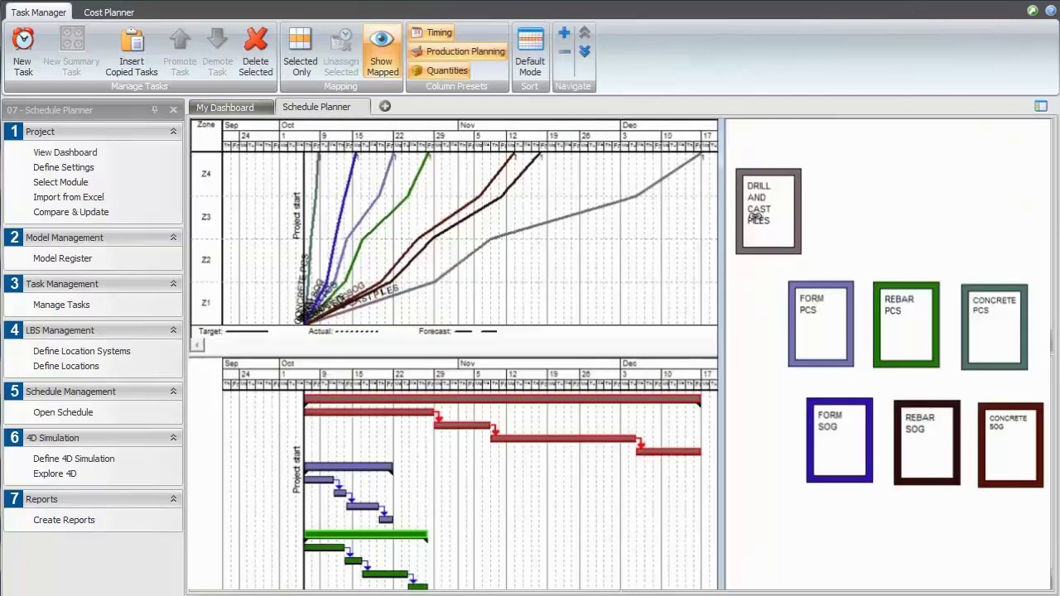
Chain REBAR PCS, CONCRETE PCS, FORM SOG, REBAR SOG and CONCRETE SOG in sequence after FORM PCS.
click(888, 341)
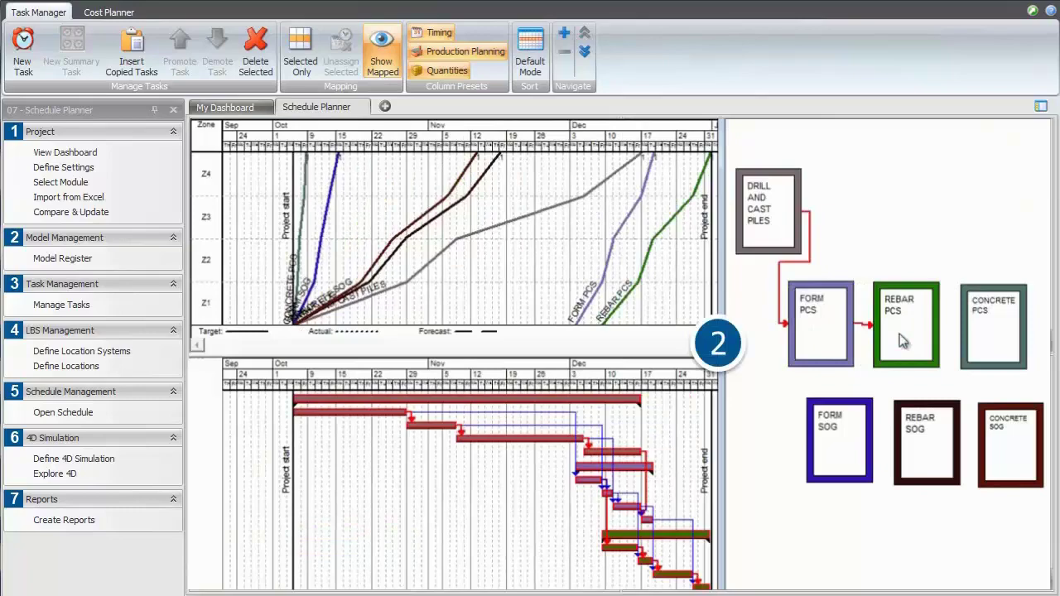
click(988, 338)
click(840, 452)
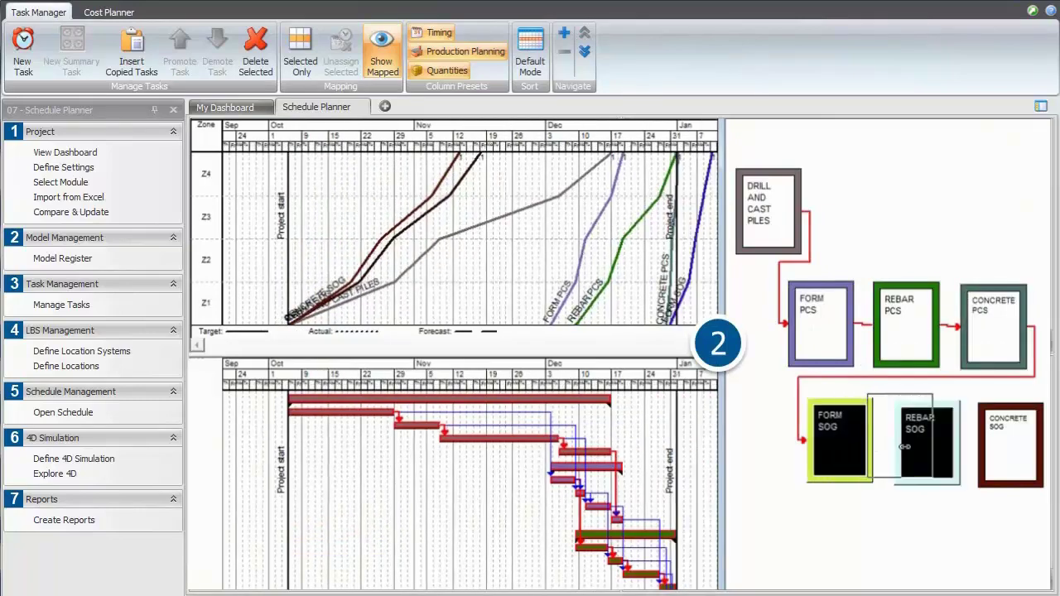
click(923, 447)
click(1010, 447)
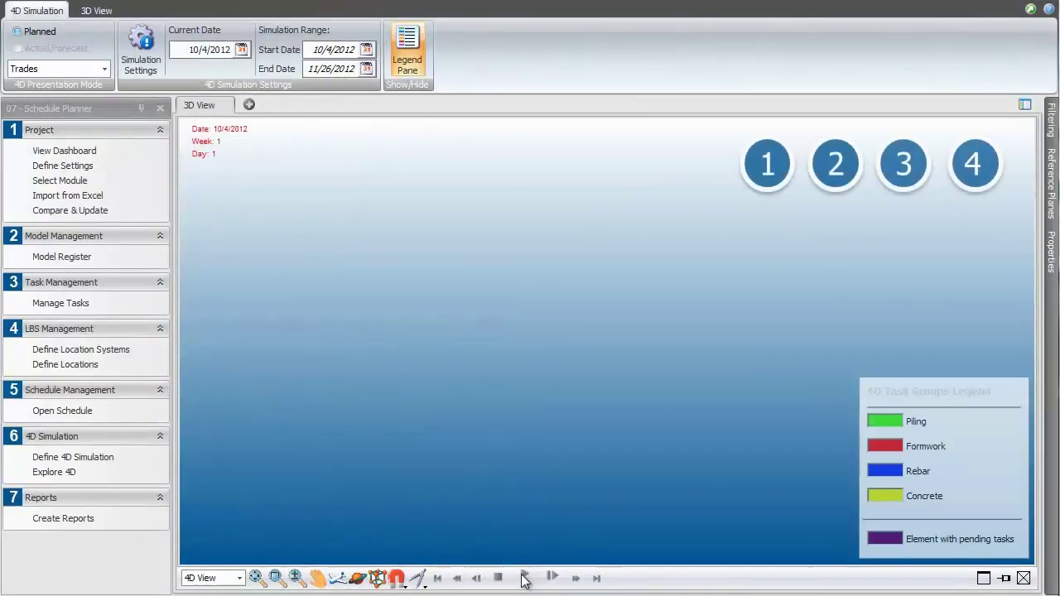
Play the 4D simulation to 10/23/2012 and view the built piles and pile caps from above.
click(525, 578)
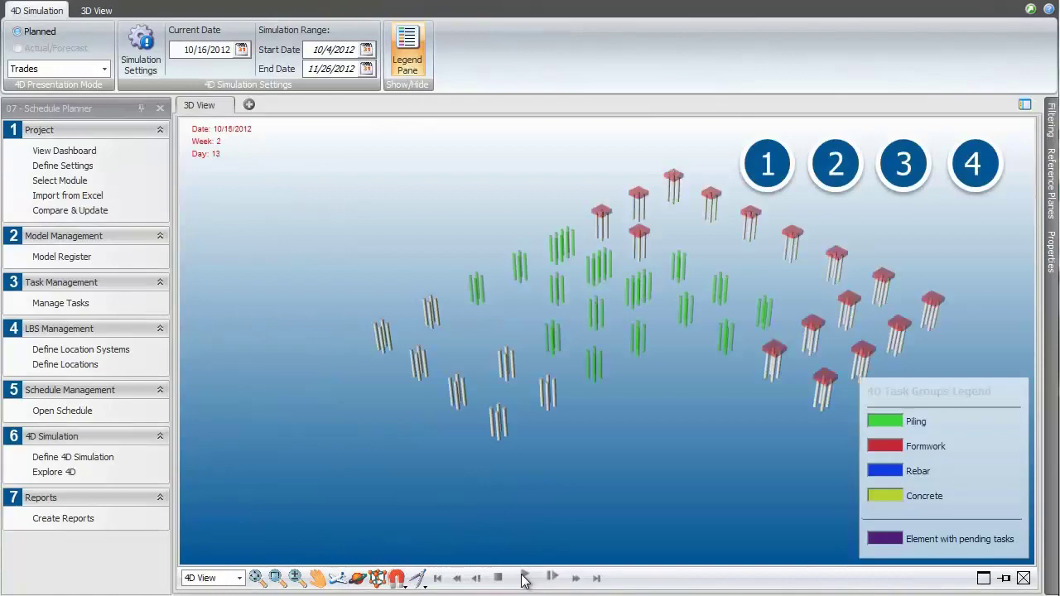
drag(686, 472, 609, 427)
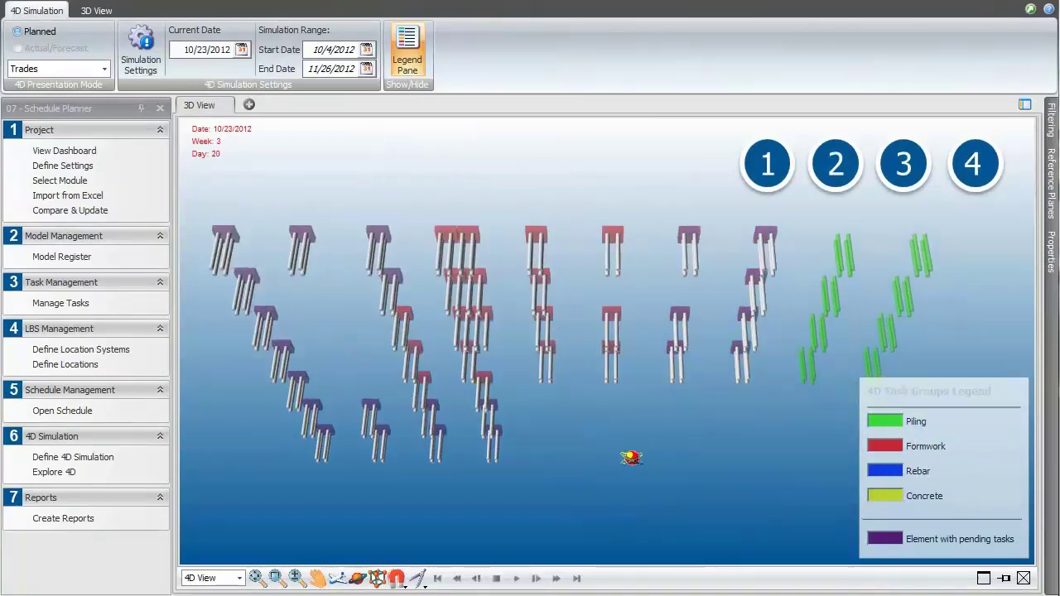
drag(596, 324, 354, 371)
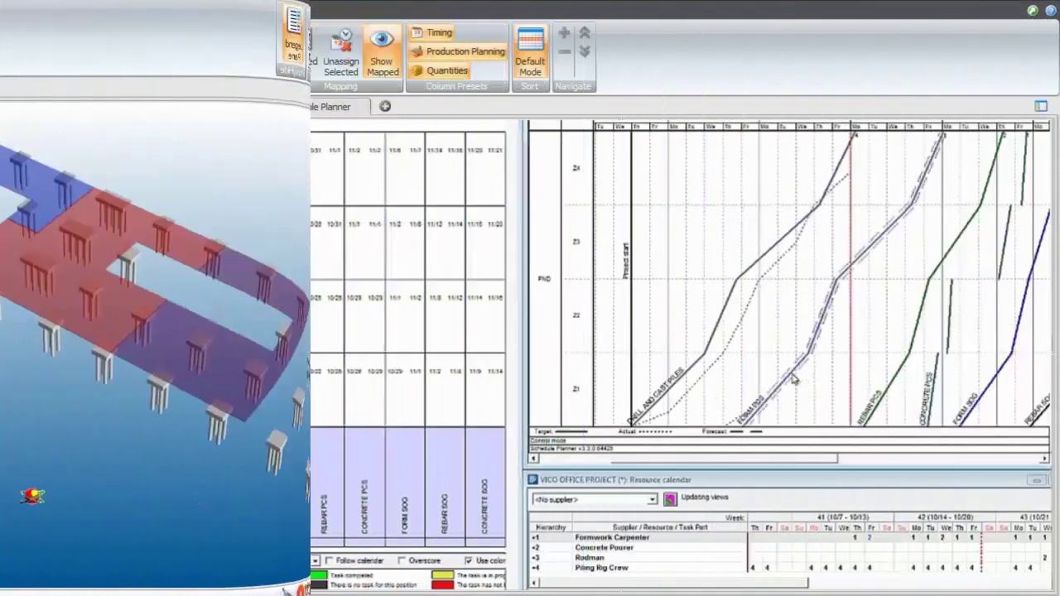
Record an actual completion date for Form PCs in zone Z1.
double_click(288, 388)
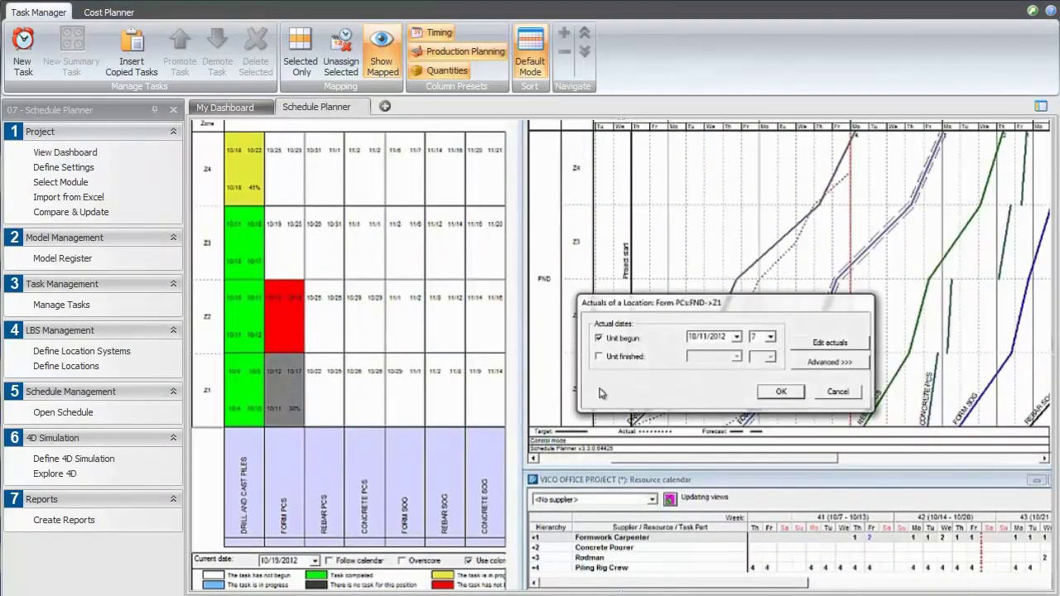
click(828, 346)
right_click(719, 358)
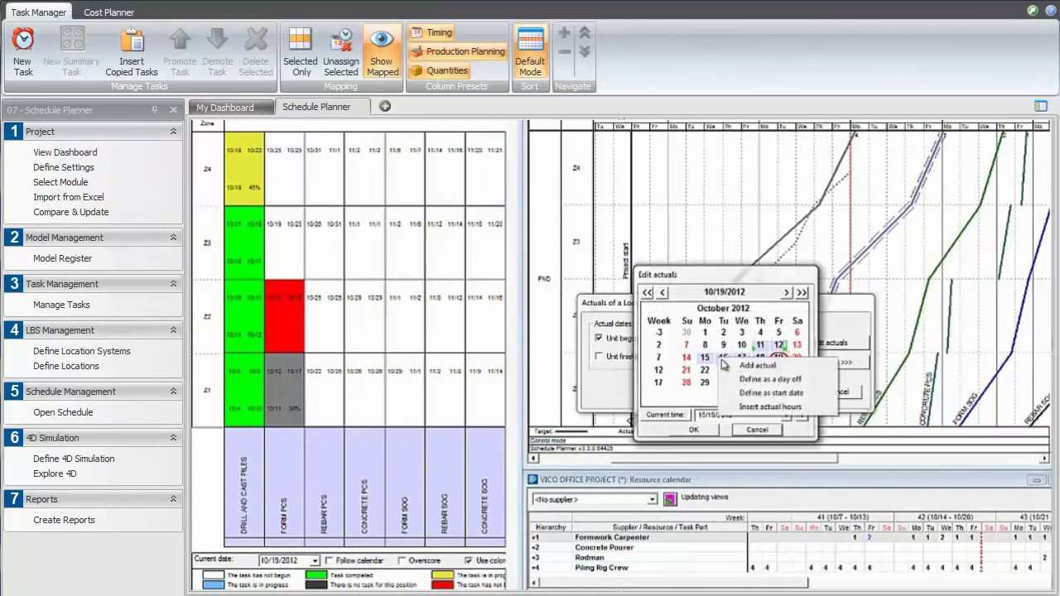
click(746, 364)
click(775, 392)
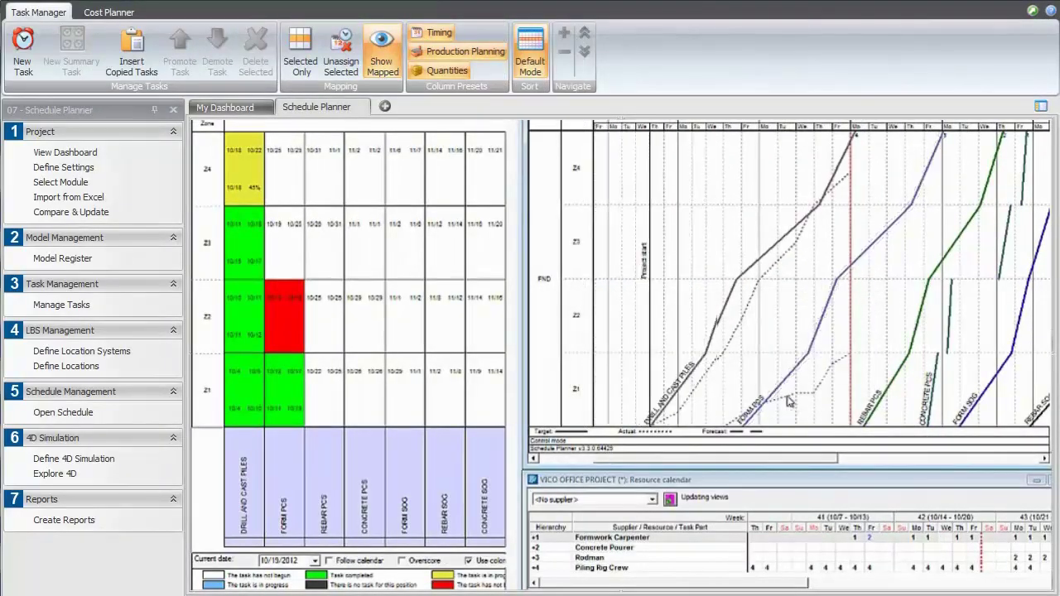
Set the Form PCs control plan to 4 crews in zones Z2, Z3 and Z4.
click(534, 537)
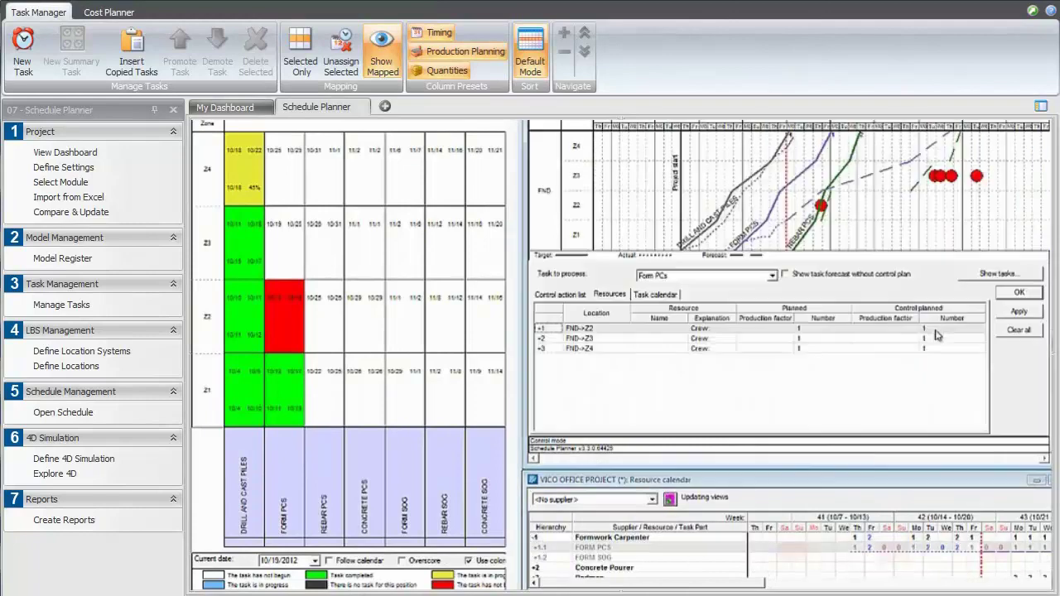
click(925, 329)
text(4)
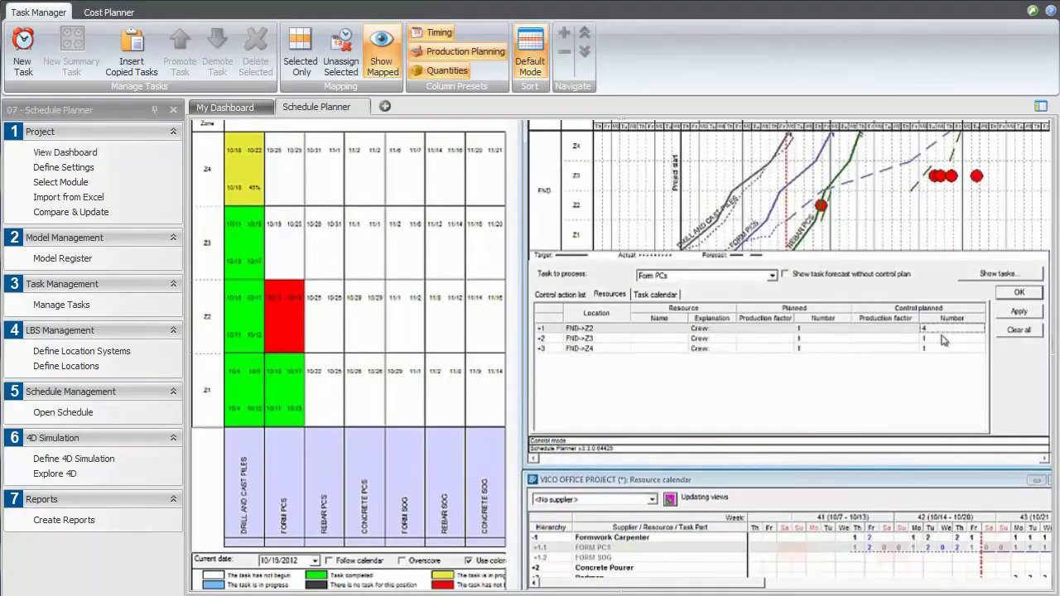
click(942, 338)
text(4)
click(941, 349)
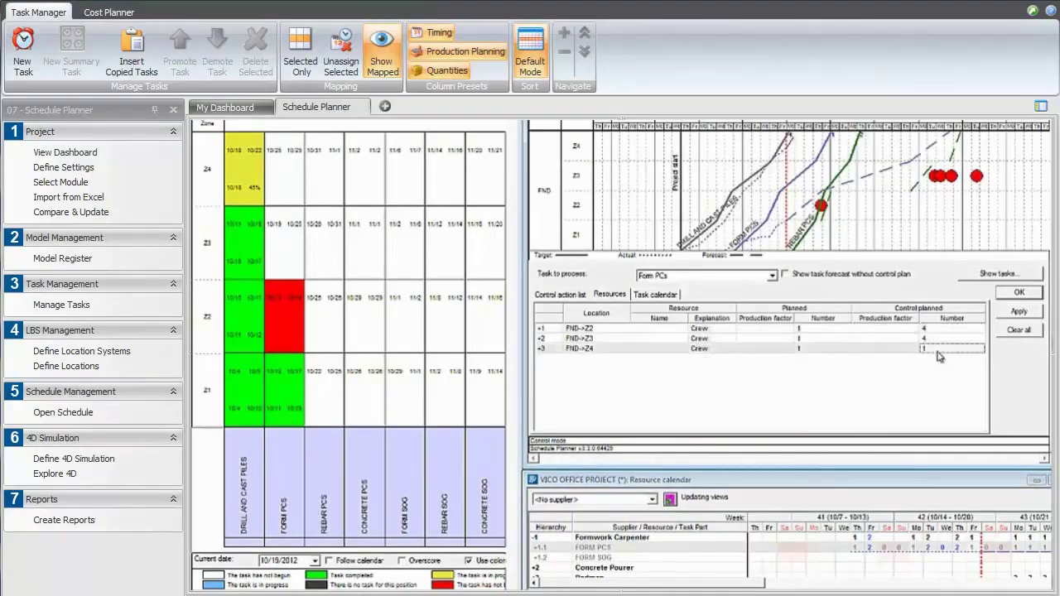
text(4)
click(1015, 295)
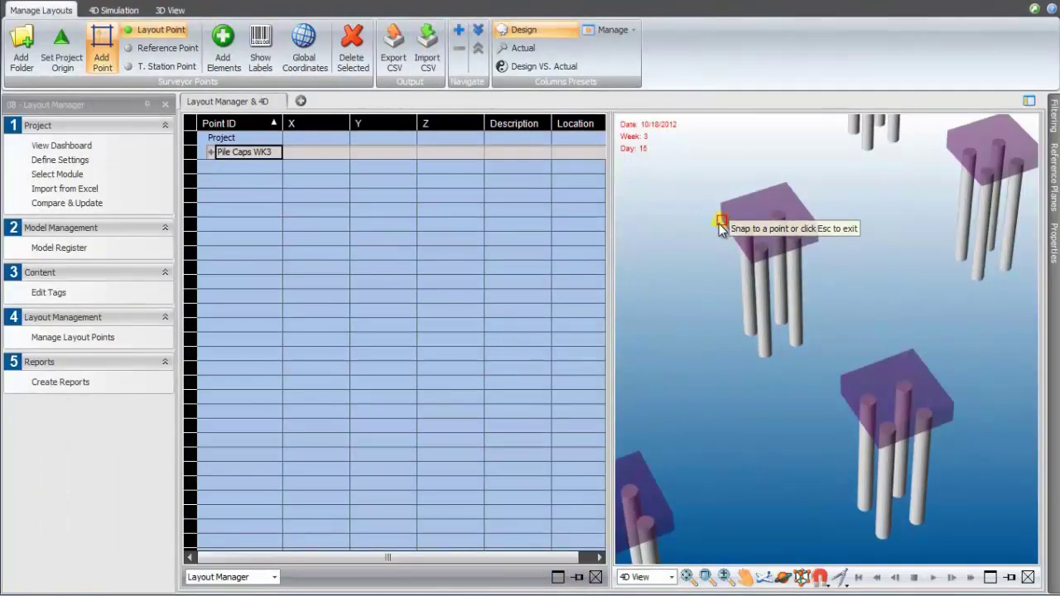
Place layout points LP00067–LP00070 on the pile cap corners and show their coordinate labels.
click(720, 222)
click(751, 263)
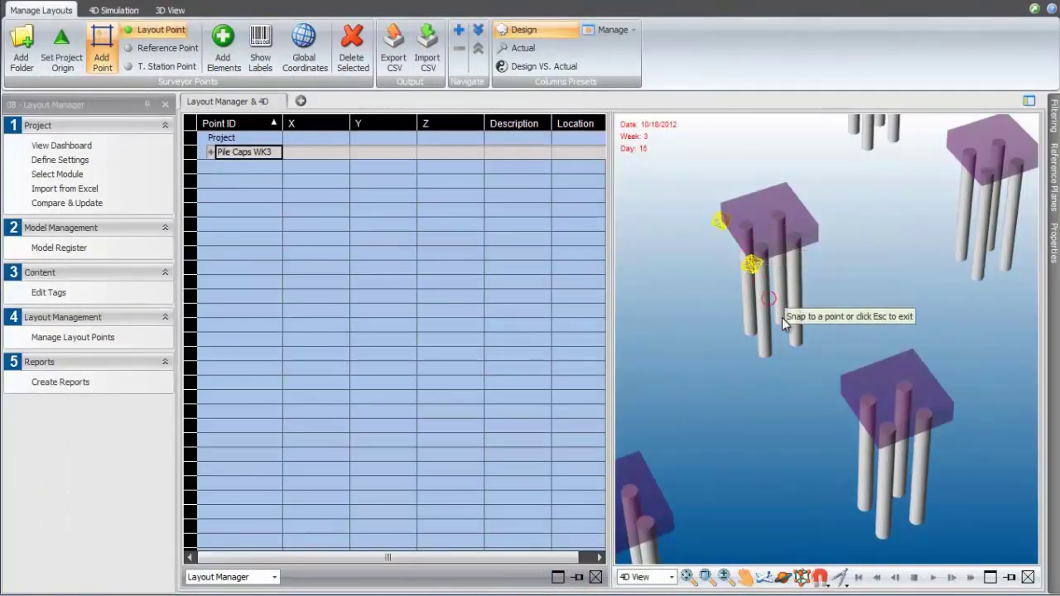
click(837, 392)
click(878, 448)
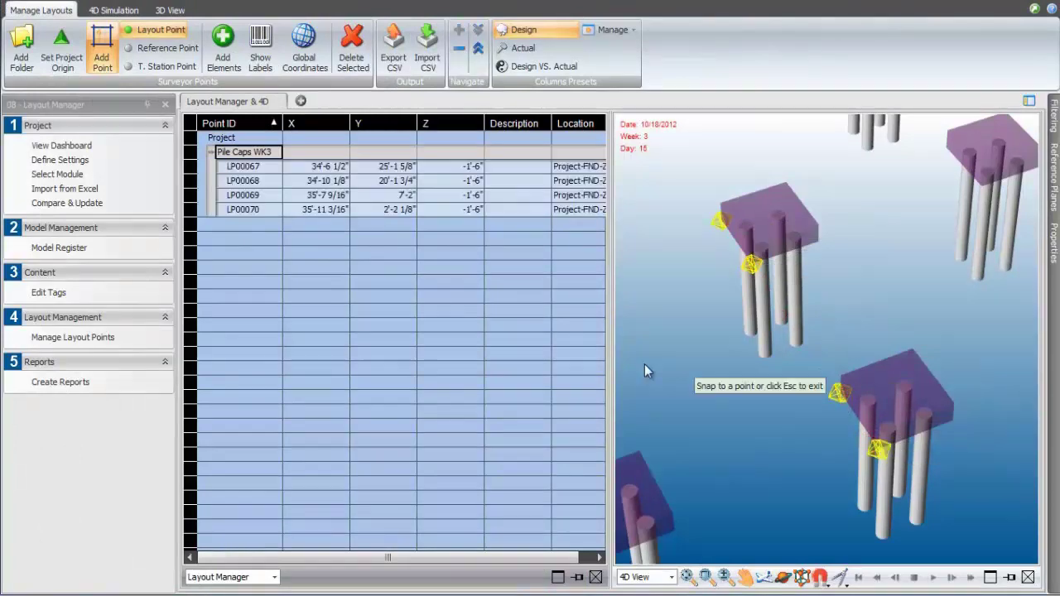
click(260, 52)
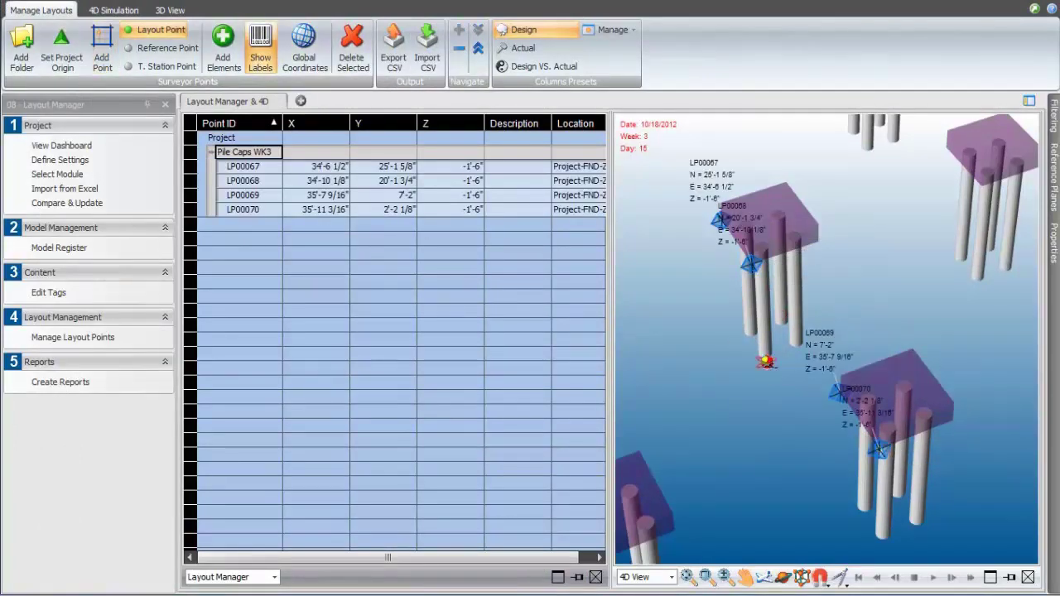
key(Down)
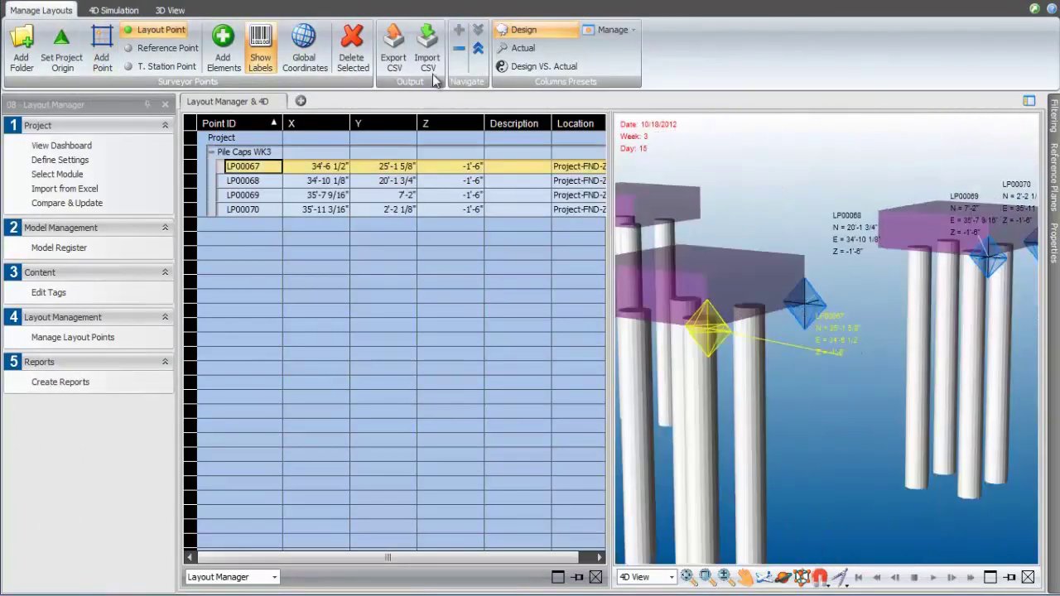
Import the as-built coordinates CSV and compare Design vs. Actual, selecting out-of-tolerance LP00069.
click(427, 59)
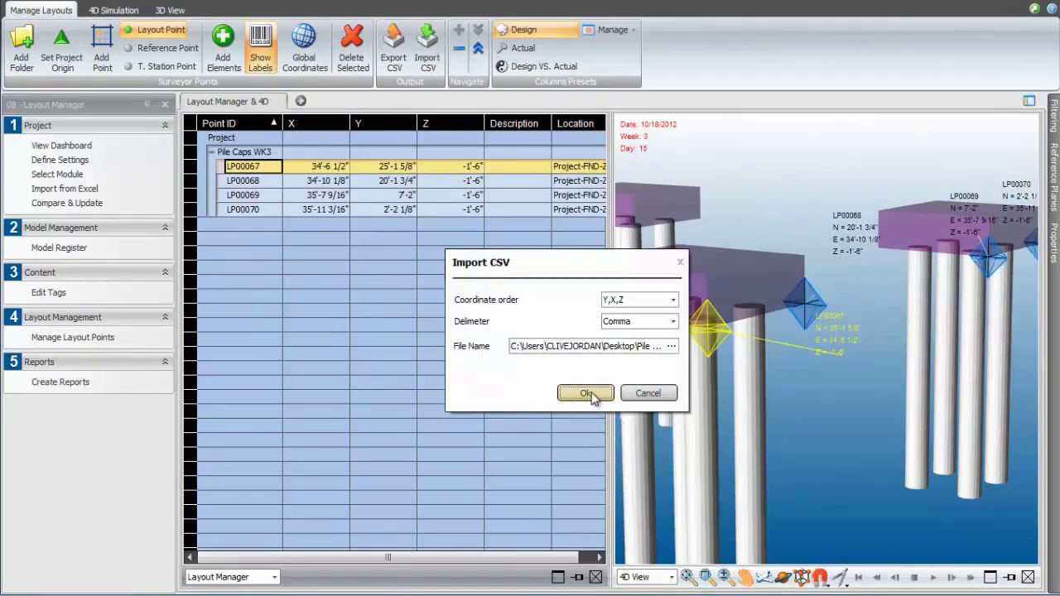
click(586, 395)
drag(416, 558, 585, 575)
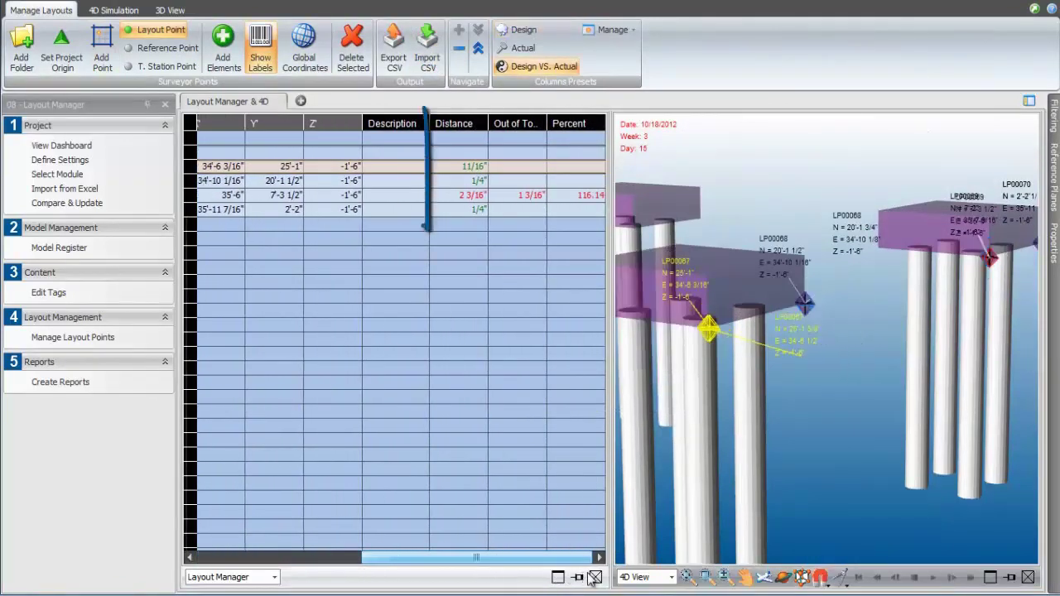
click(561, 196)
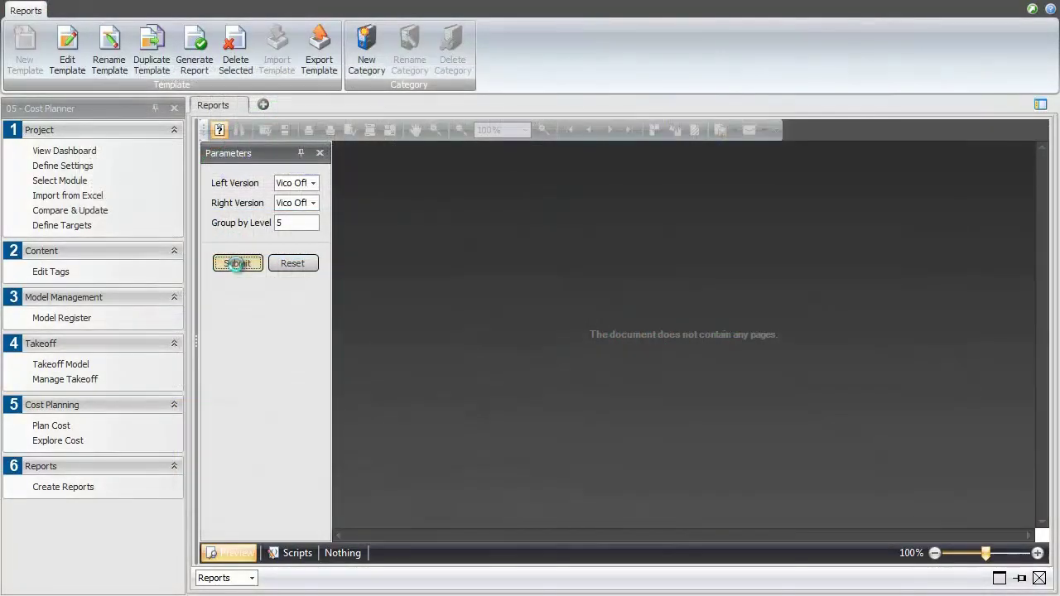
Generate the Foundations Update vs current variance report and review its Quantity Comparison and detailed cost table pages.
click(237, 263)
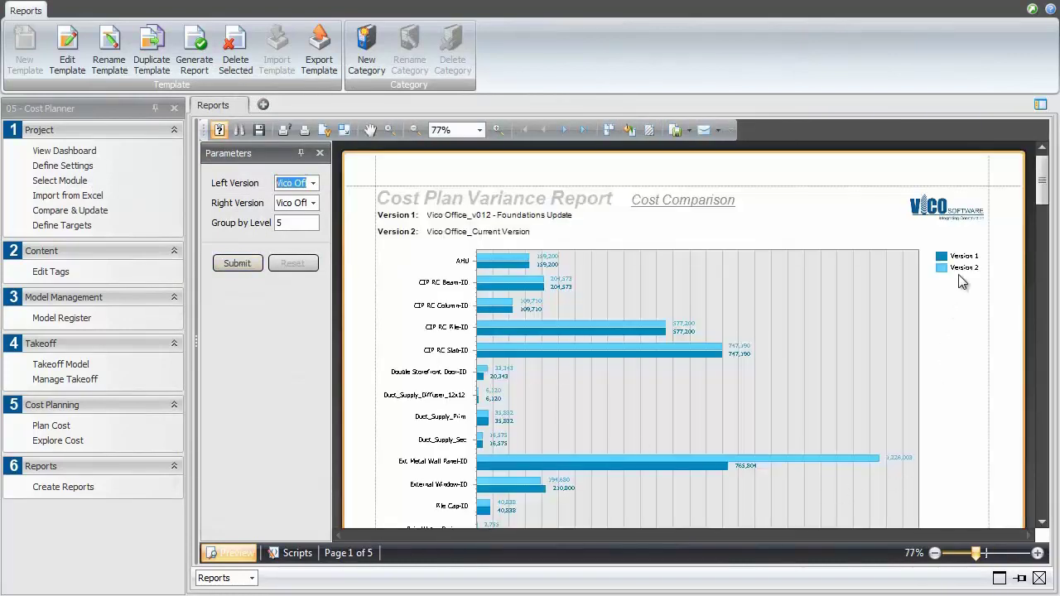
click(1041, 462)
drag(1042, 245, 1042, 258)
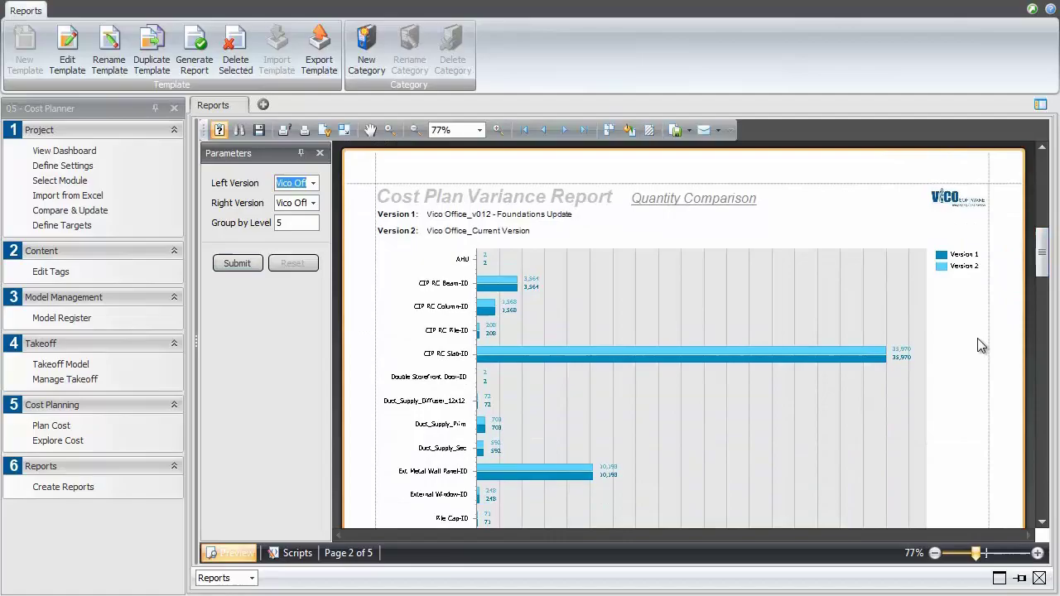
click(1043, 443)
scroll(1043, 443, down, 1)
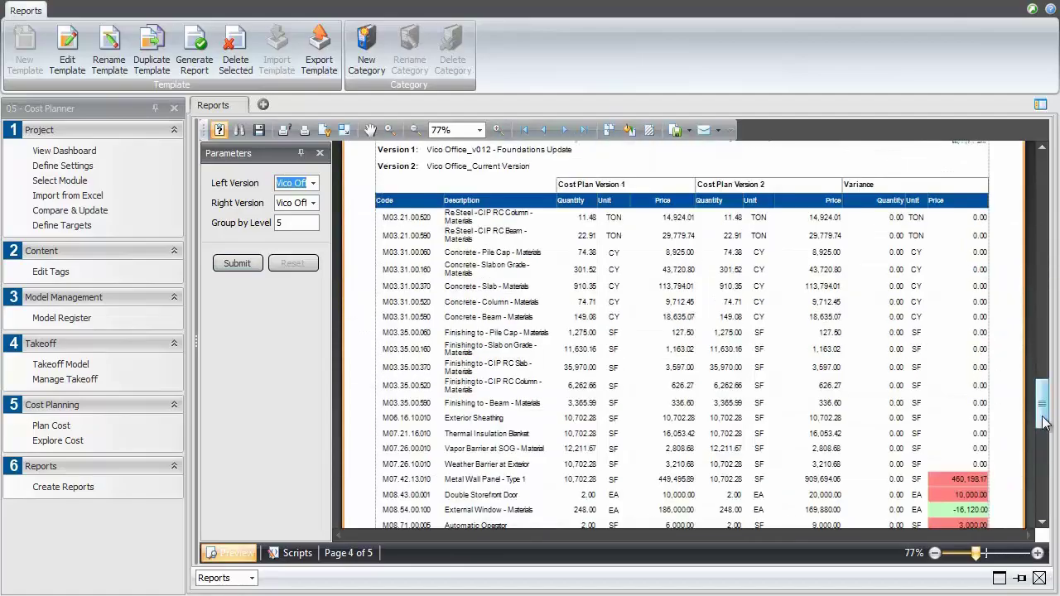